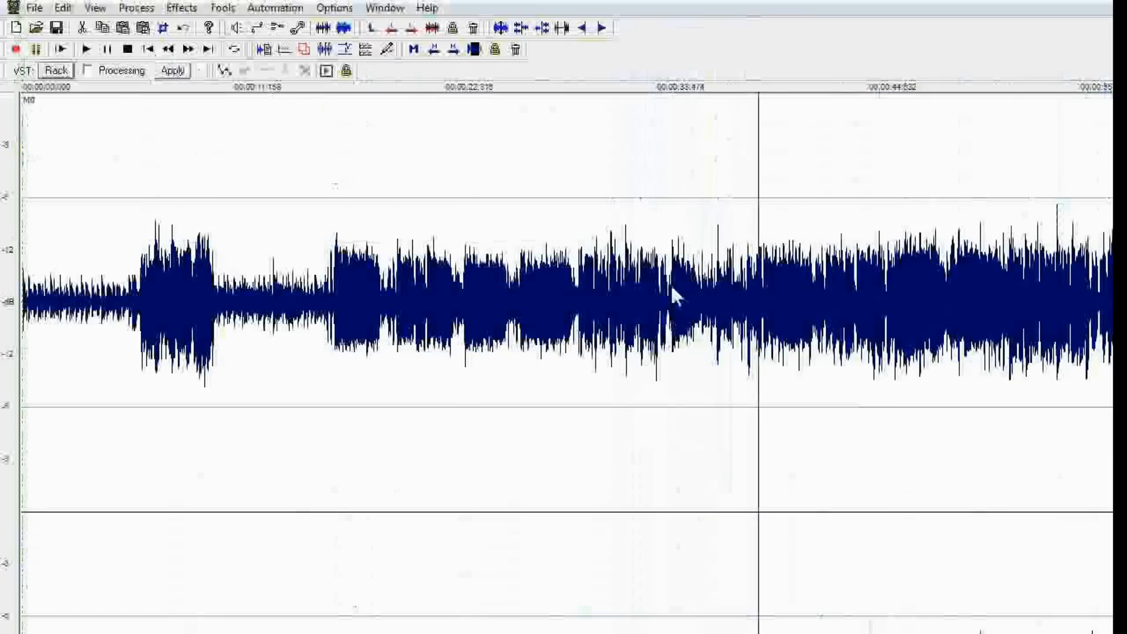
Step: Audition the recording between about 33 and 40 seconds to find the hit where the next section starts
click(672, 289)
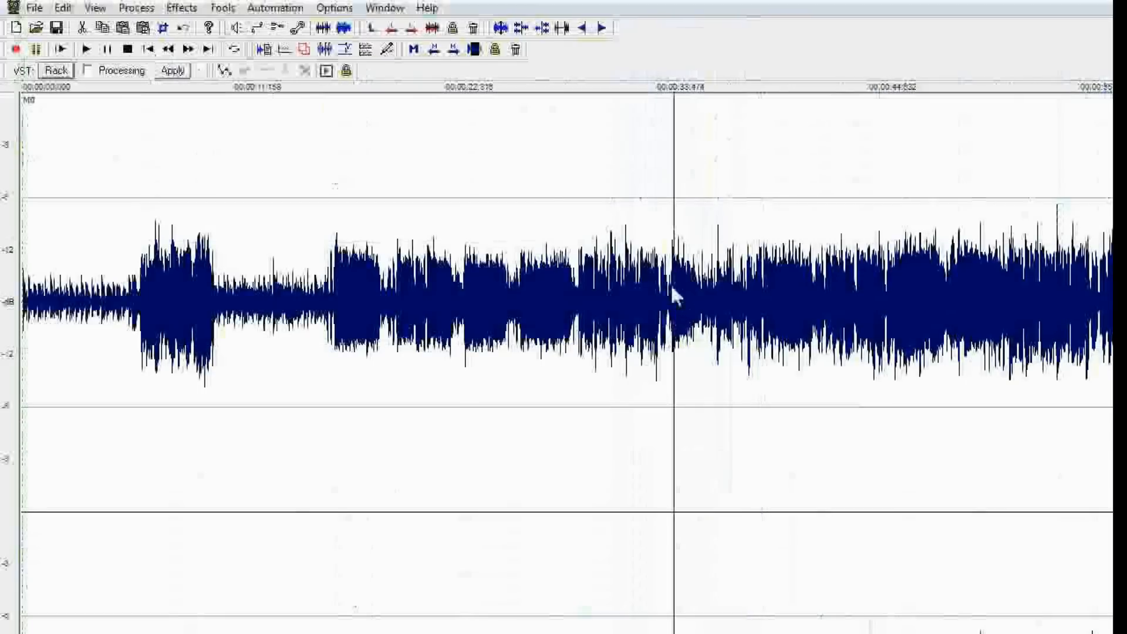
click(650, 328)
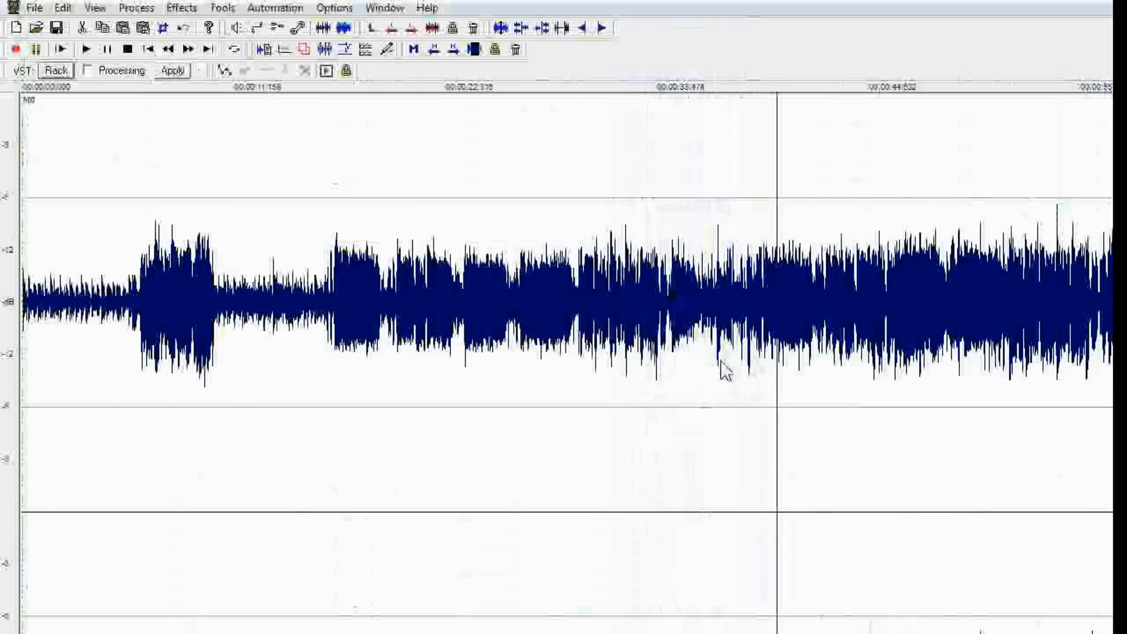
click(763, 274)
click(762, 273)
scroll(766, 270, up, 1)
scroll(768, 273, up, 1)
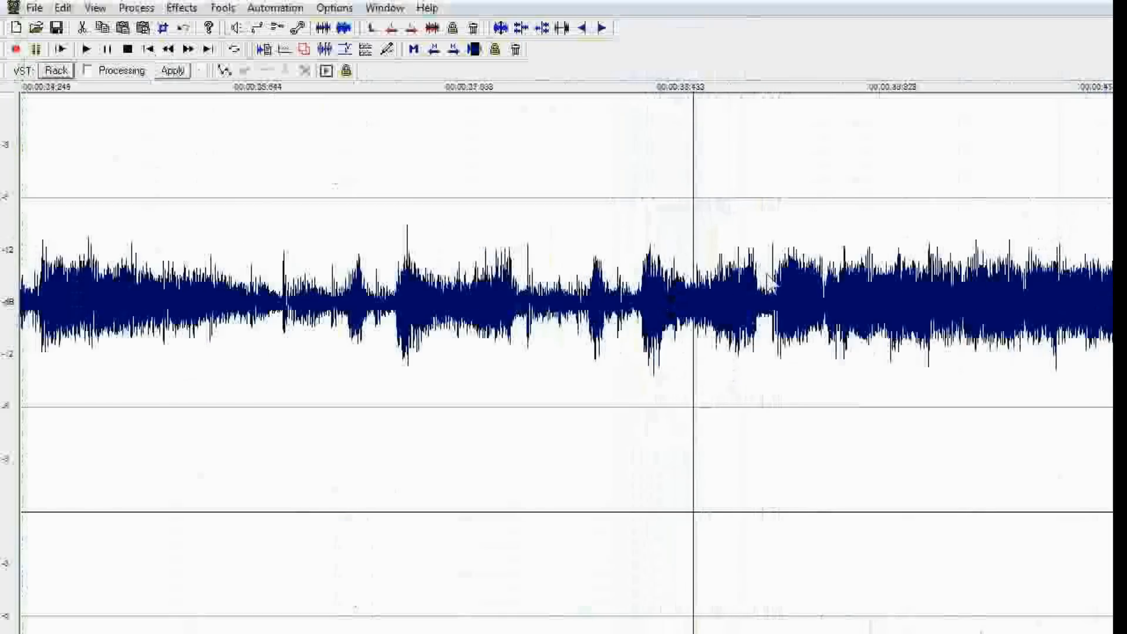
click(774, 272)
click(763, 272)
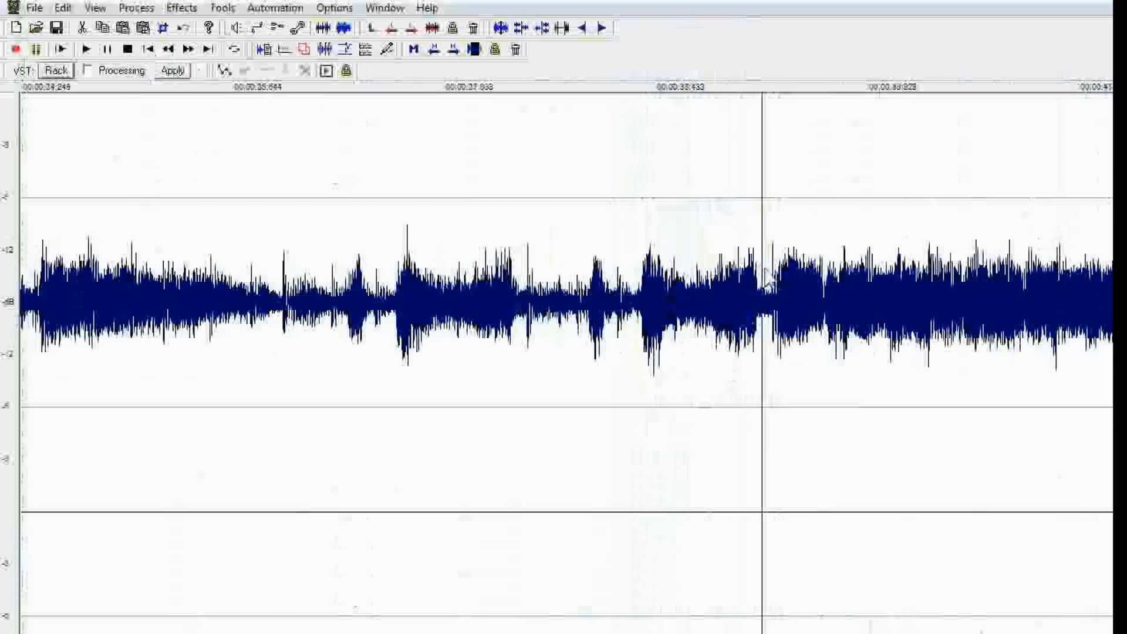
key(space)
Step: Place a marker on the zero crossing just before the hit at about 39.2 seconds
scroll(766, 280, up, 2)
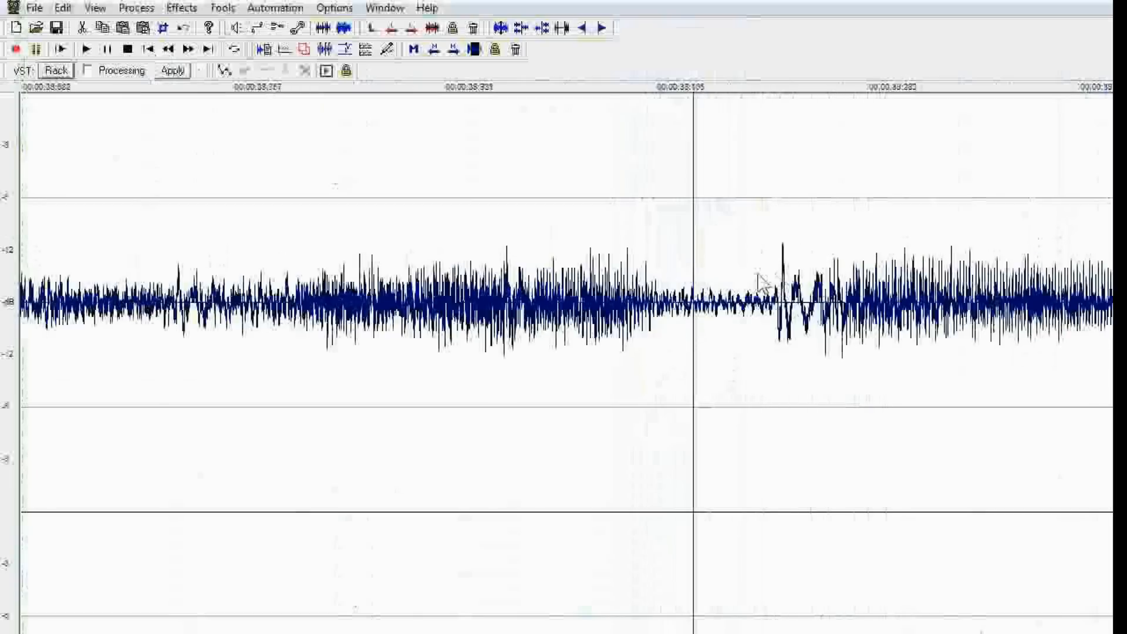
click(1010, 298)
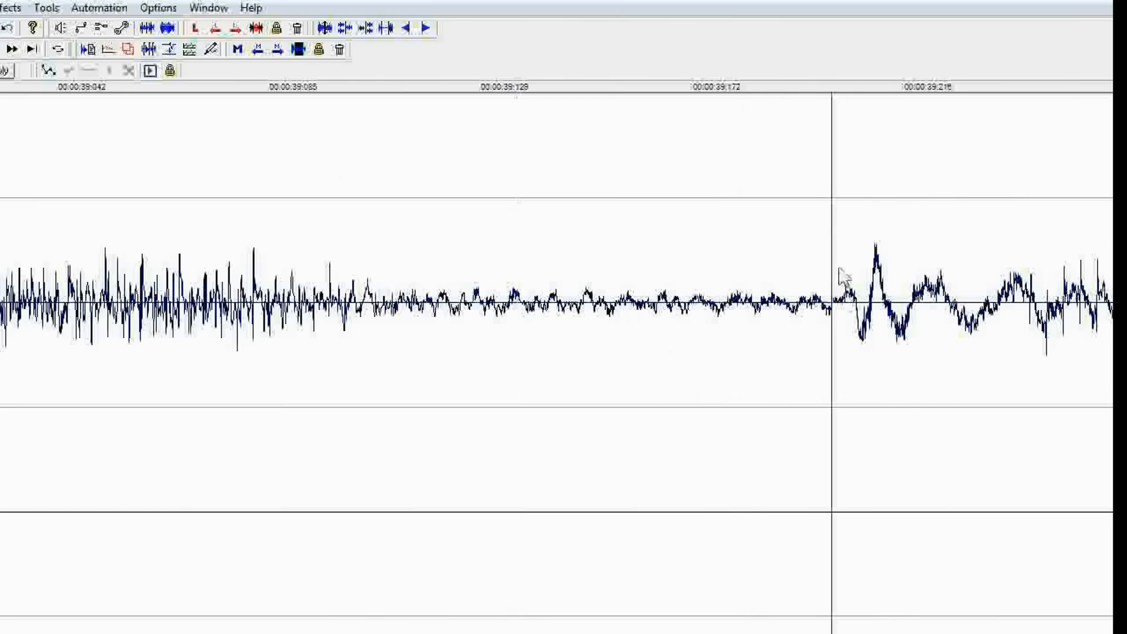
scroll(844, 276, up, 3)
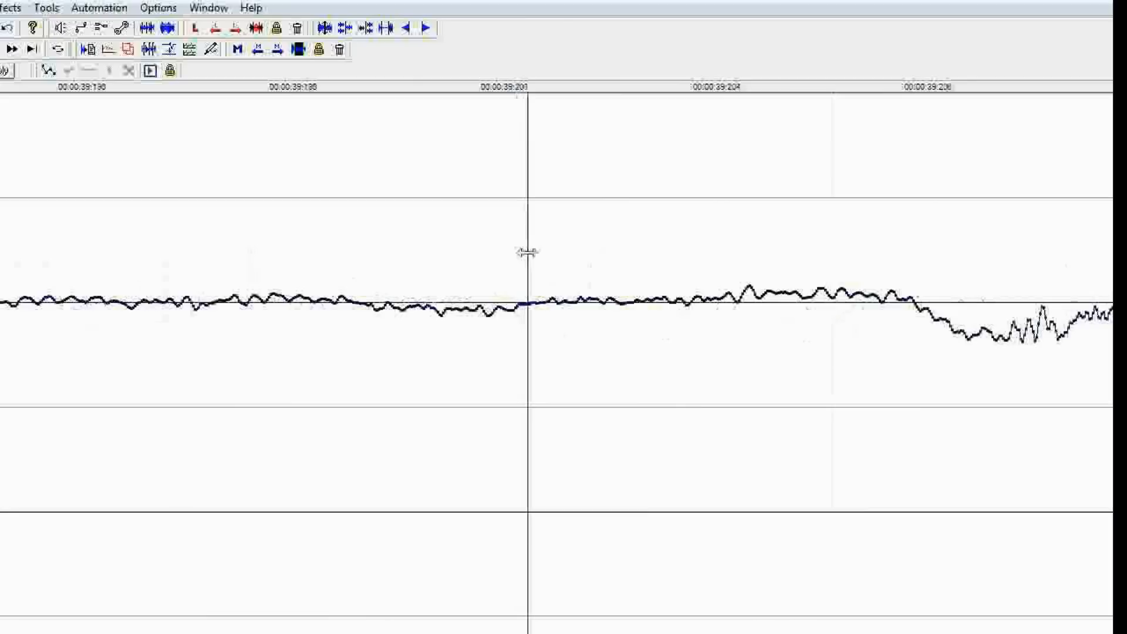
scroll(510, 254, up, 2)
drag(493, 249, 555, 249)
scroll(562, 262, down, 5)
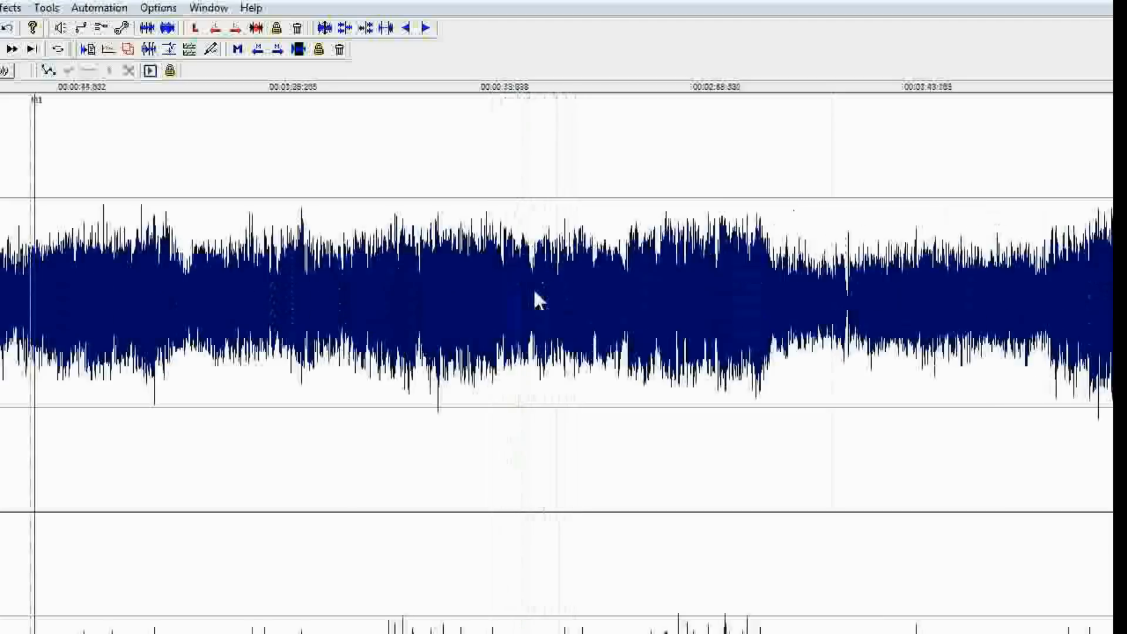
scroll(535, 291, down, 3)
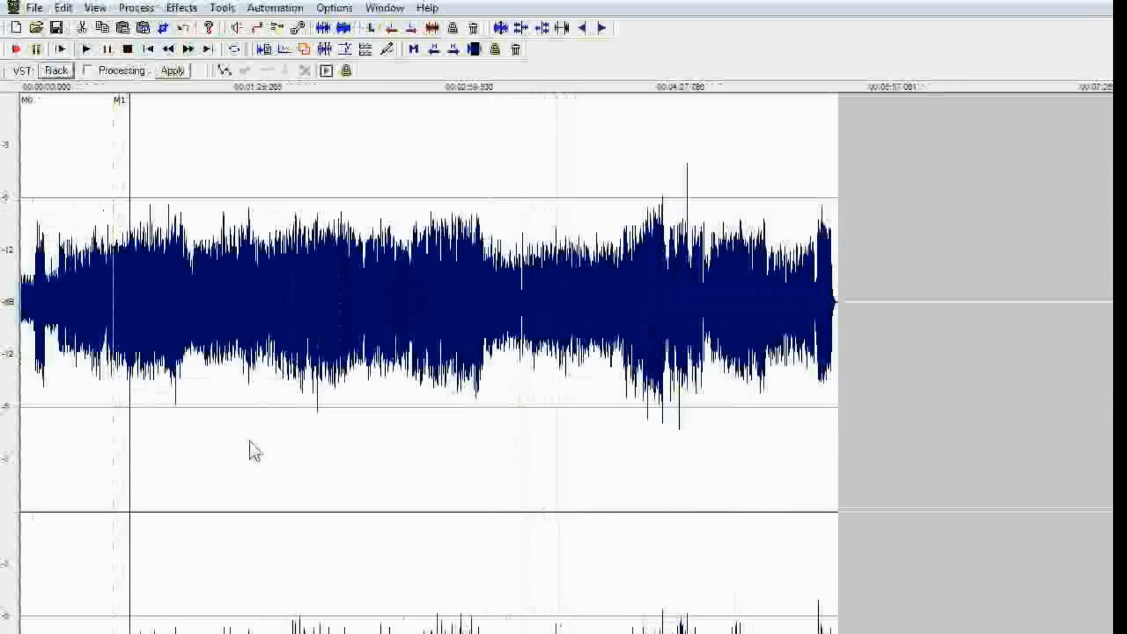
Step: Audition the waveform around 1:05 to find the hit where the following section begins
scroll(254, 451, up, 1)
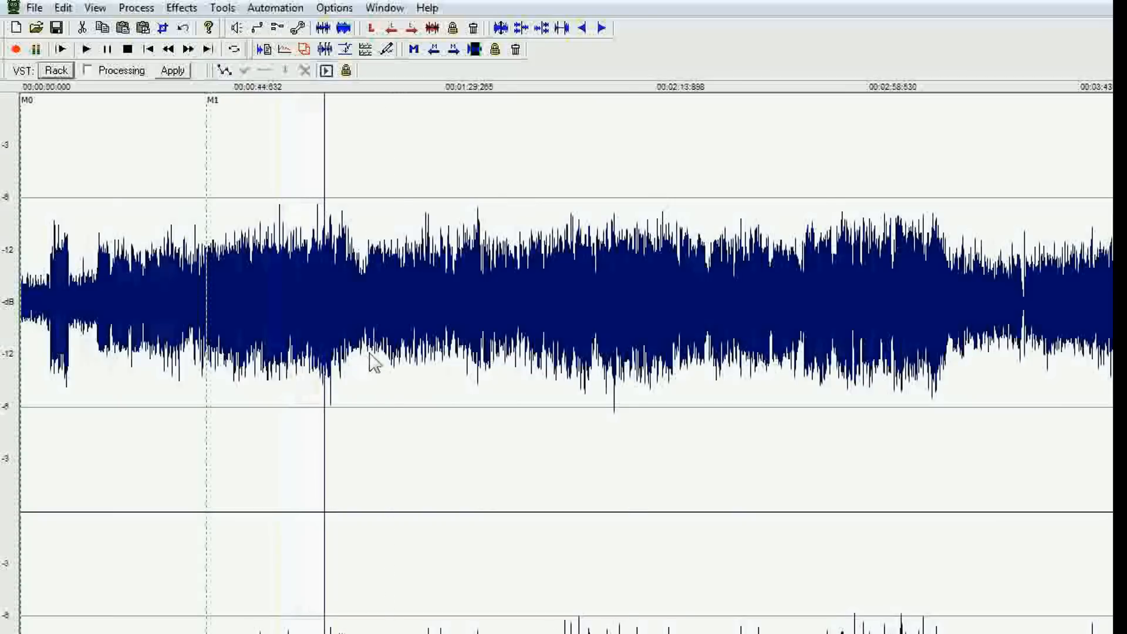
scroll(523, 325, up, 1)
scroll(704, 303, up, 1)
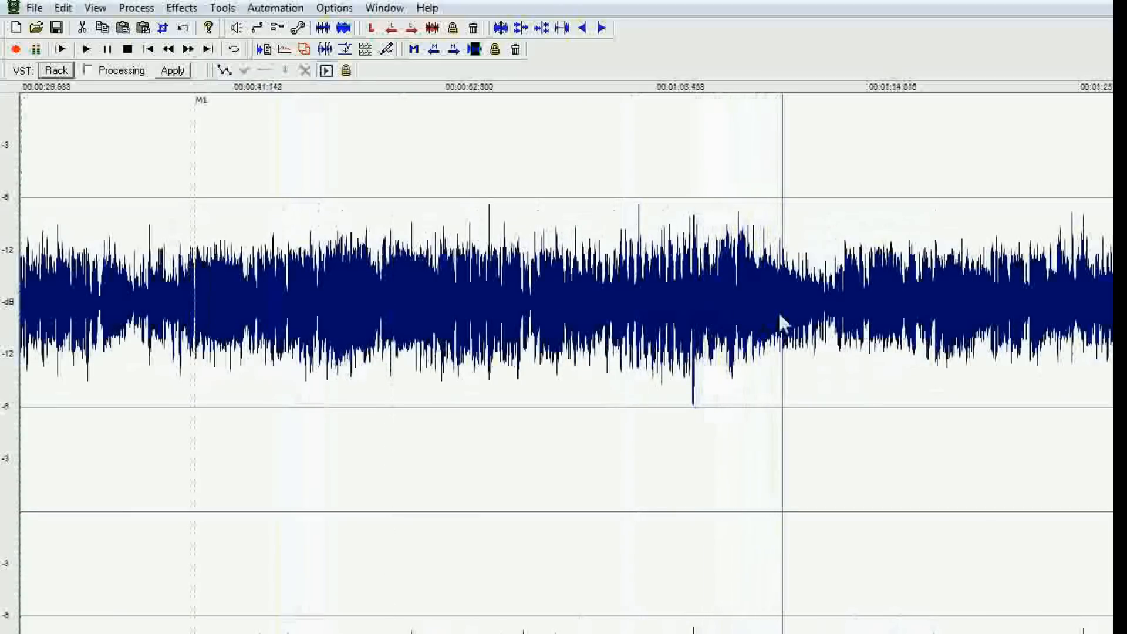
click(703, 264)
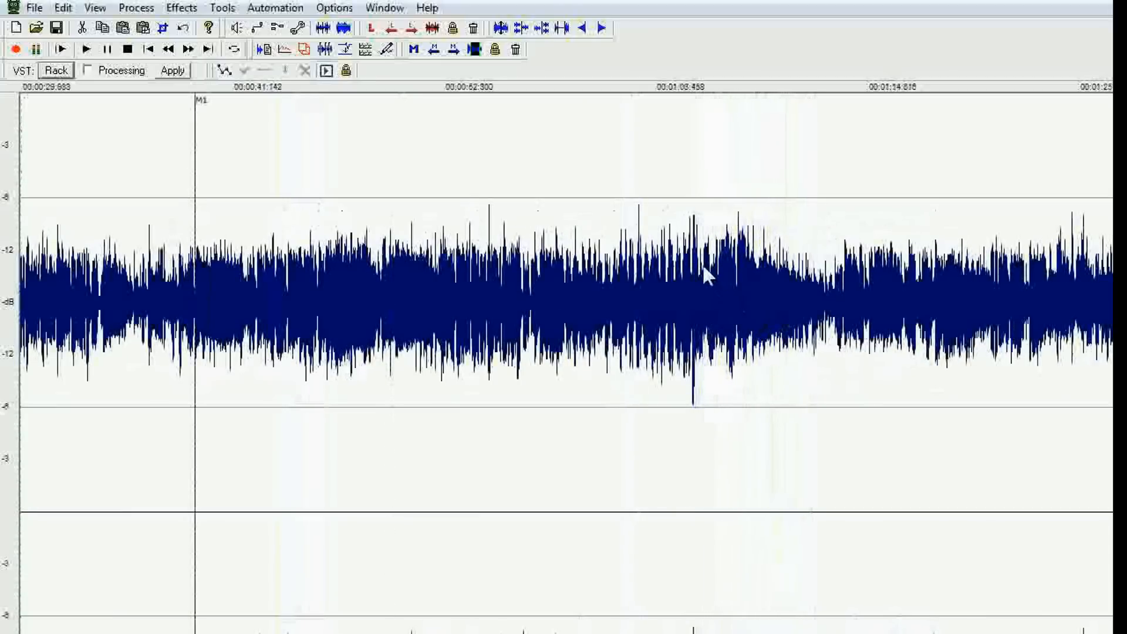
scroll(734, 274, up, 2)
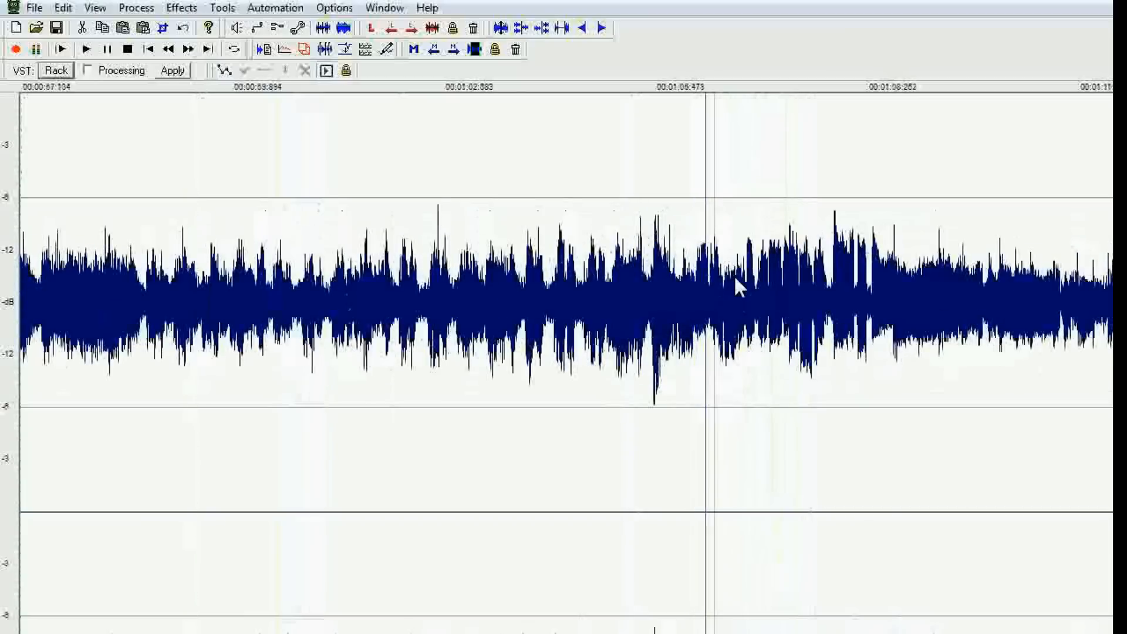
key(space)
click(644, 252)
key(space)
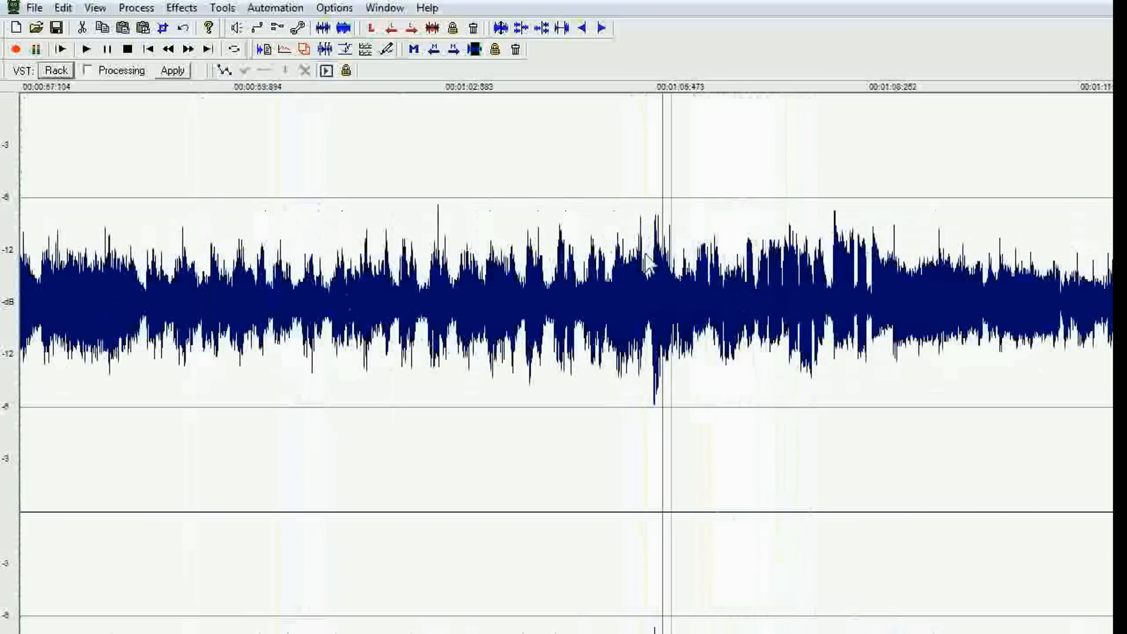
key(space)
Step: Place a marker on the zero crossing just before the hit at about 1:05.424
scroll(653, 261, up, 5)
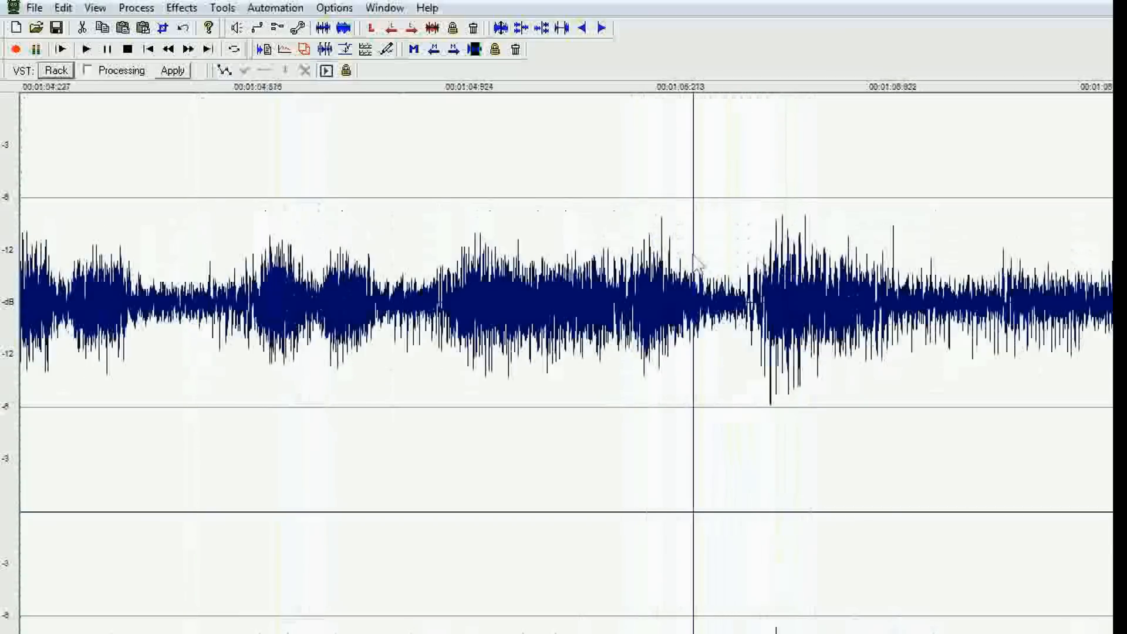
click(909, 277)
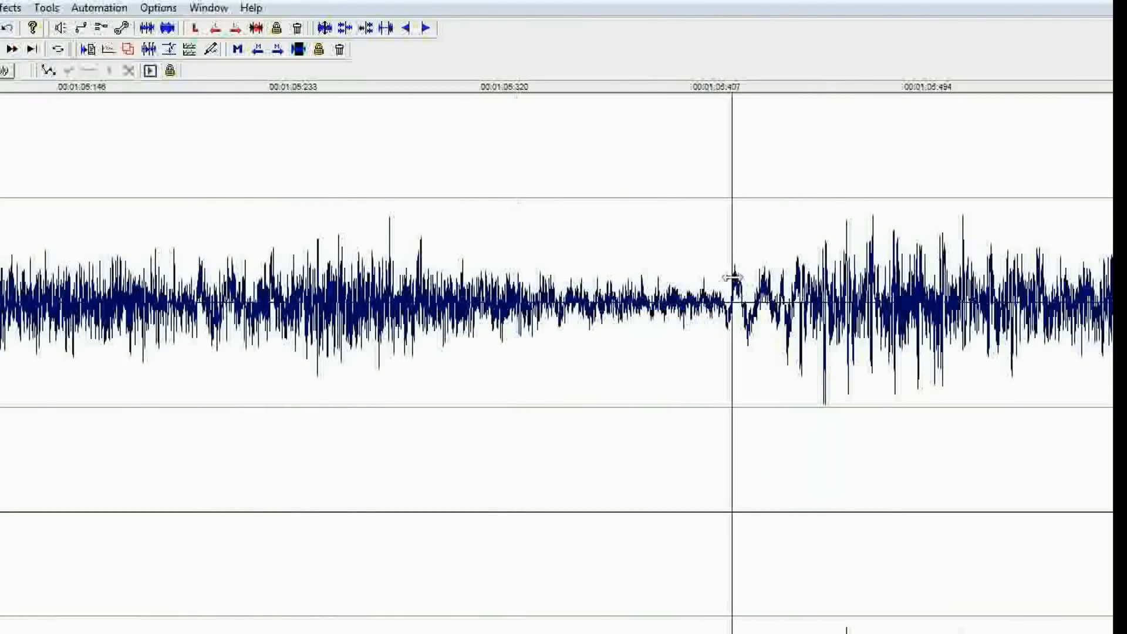
scroll(733, 277, up, 6)
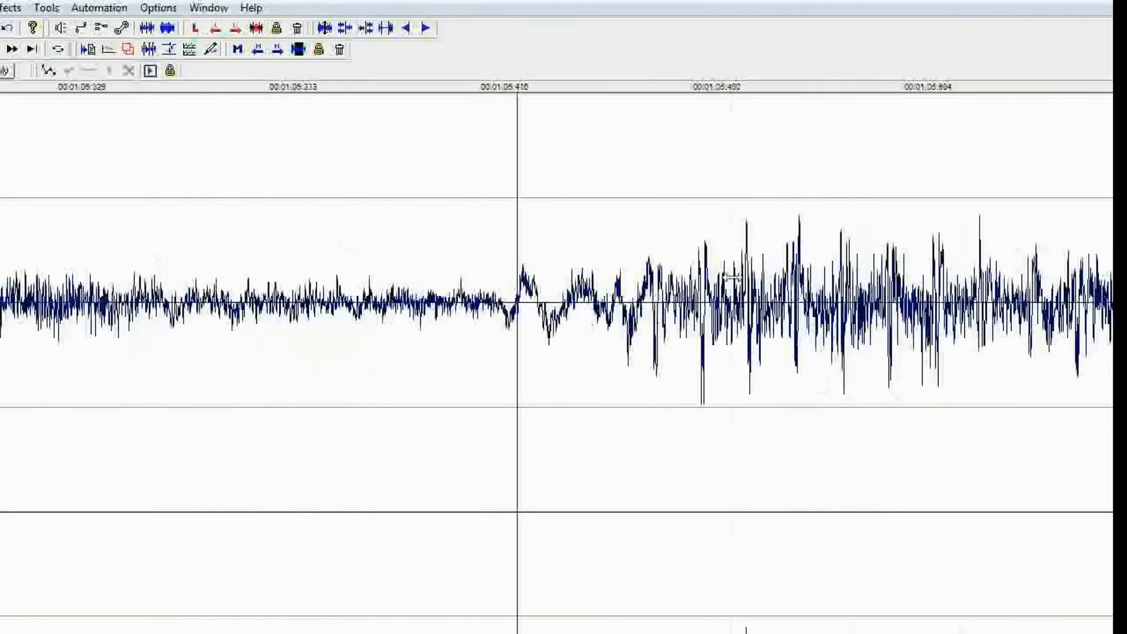
scroll(535, 271, up, 2)
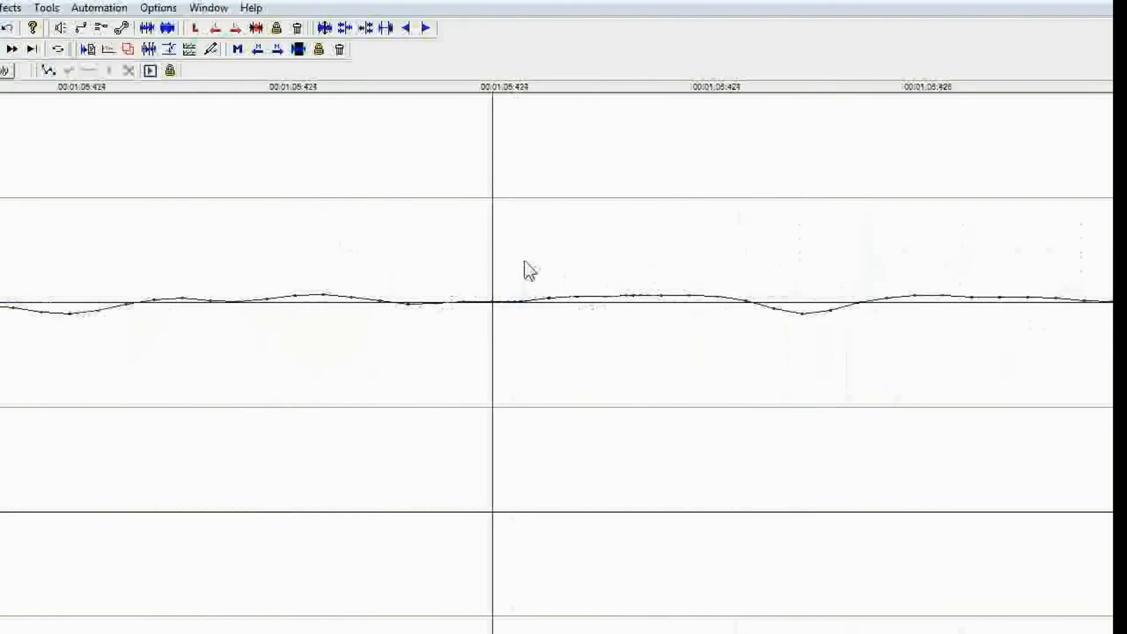
drag(464, 249, 373, 252)
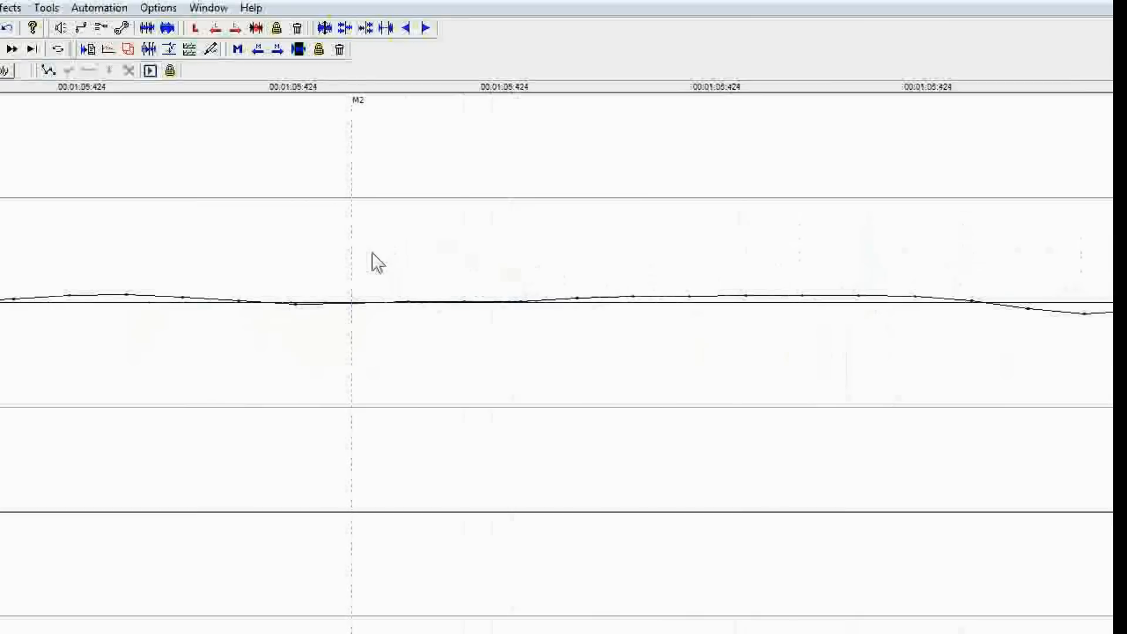
scroll(392, 264, down, 12)
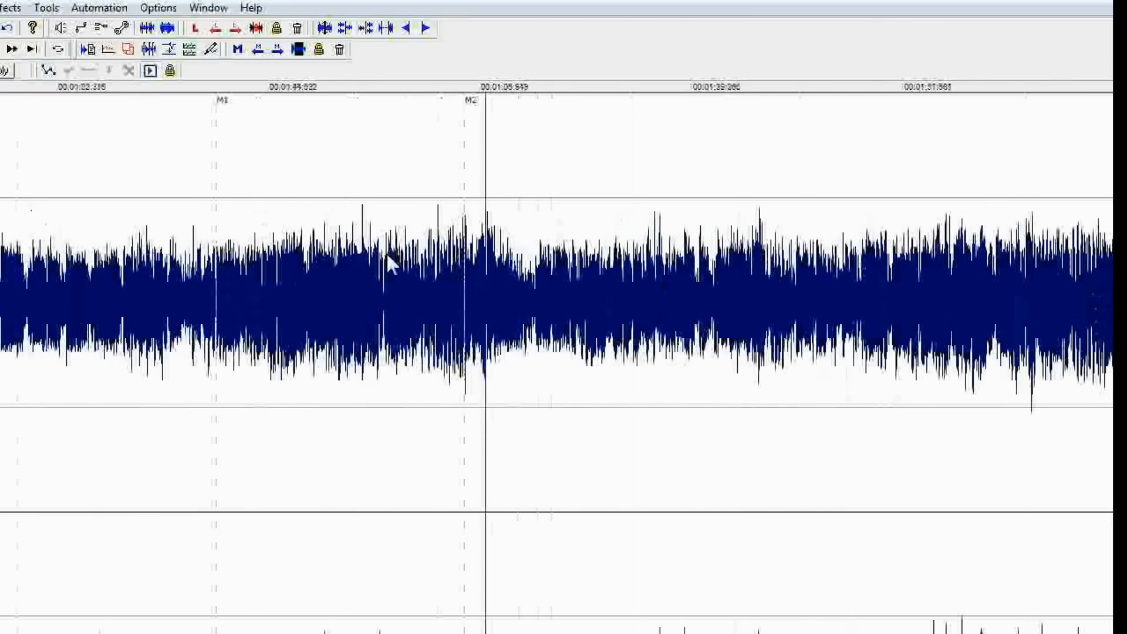
scroll(388, 256, down, 3)
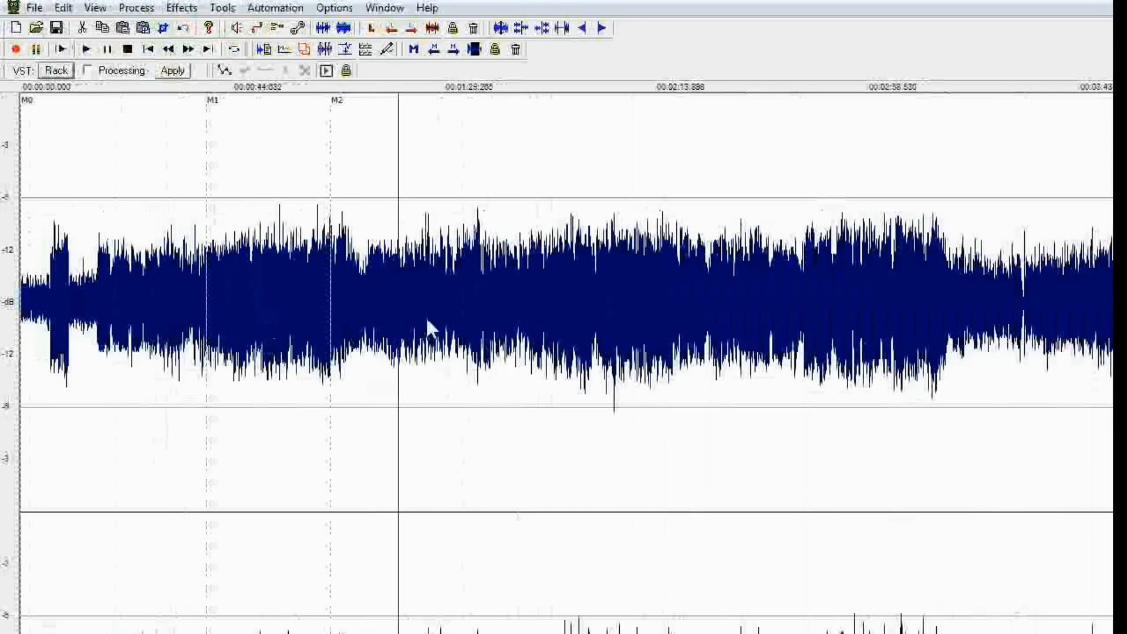
key(space)
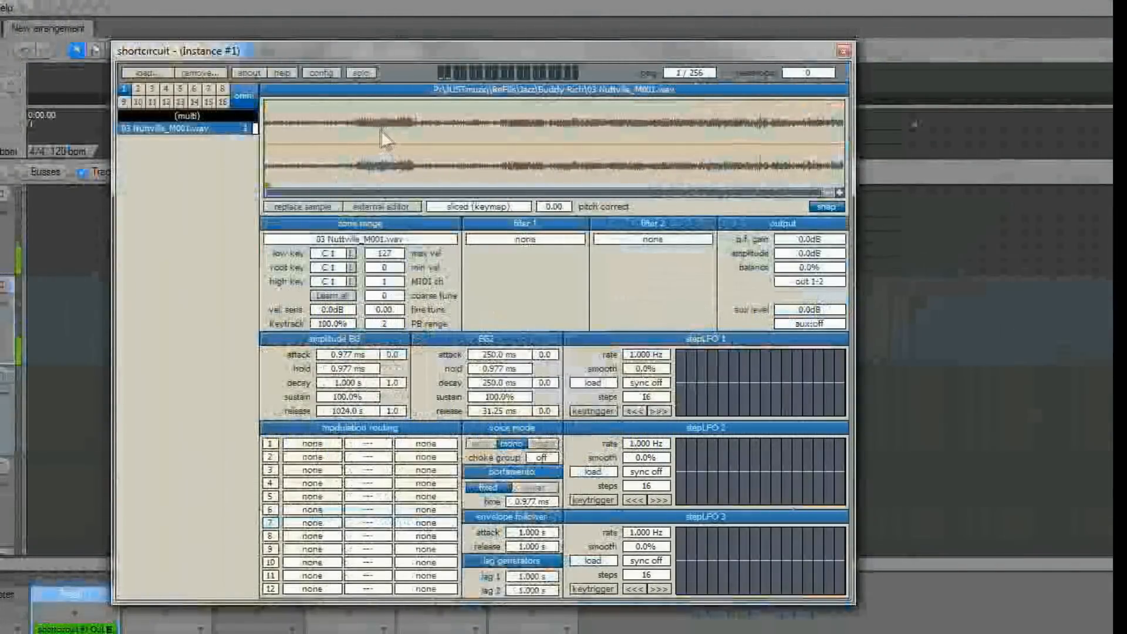
Step: In shortcircuit, split the 03 Nuttville_M001.wav slice where the first louder section begins and fine-tune the slice boundary
right_click(352, 118)
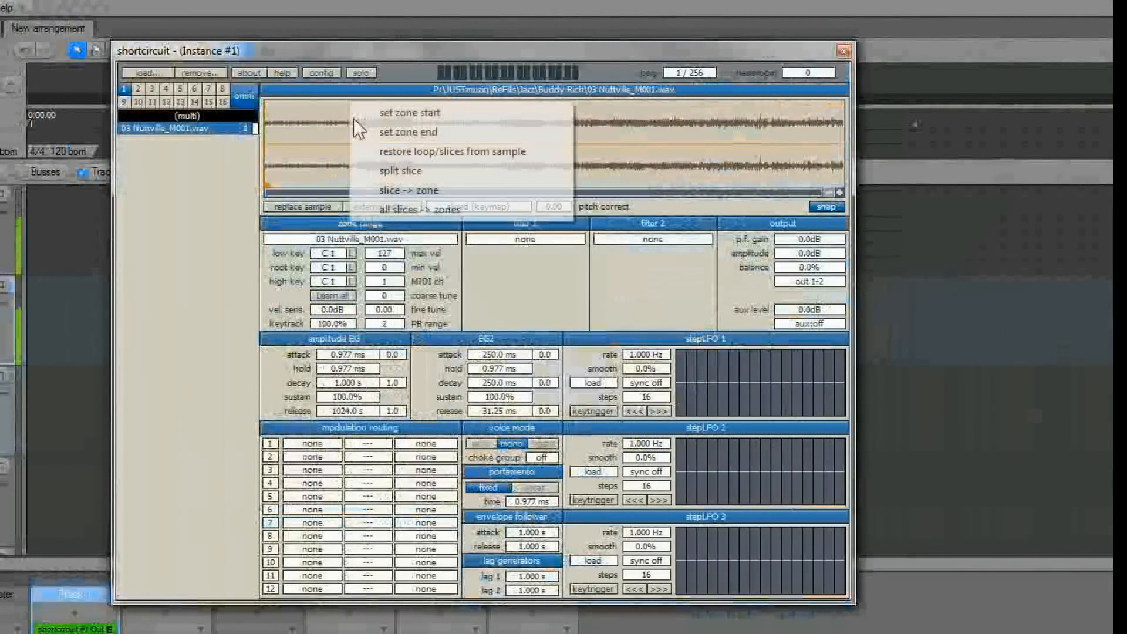
click(389, 170)
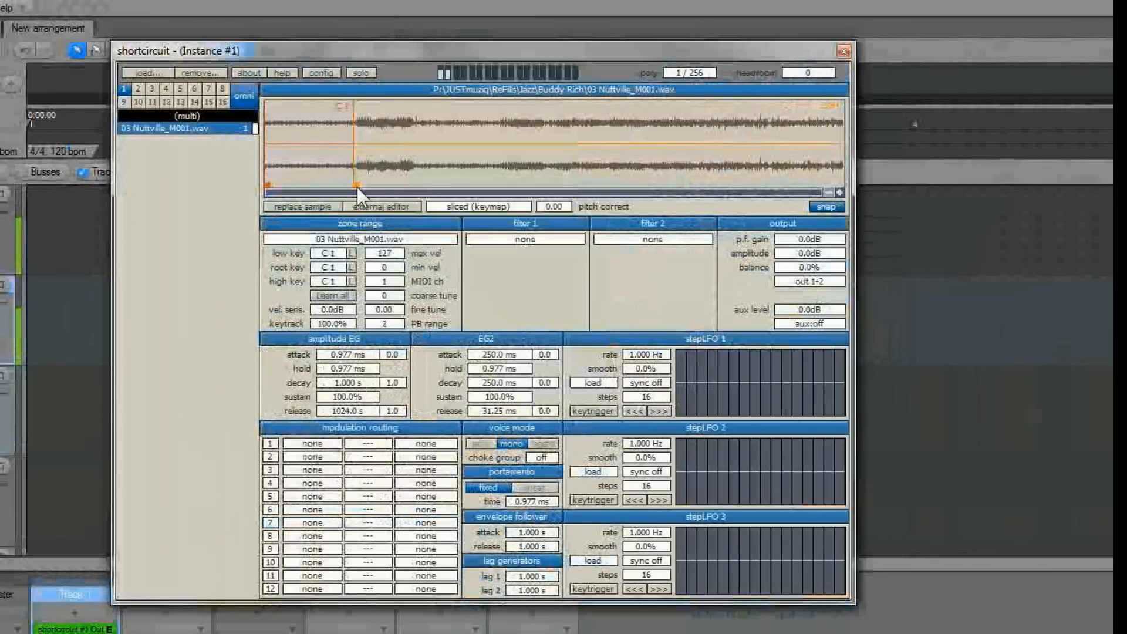
drag(358, 186, 360, 186)
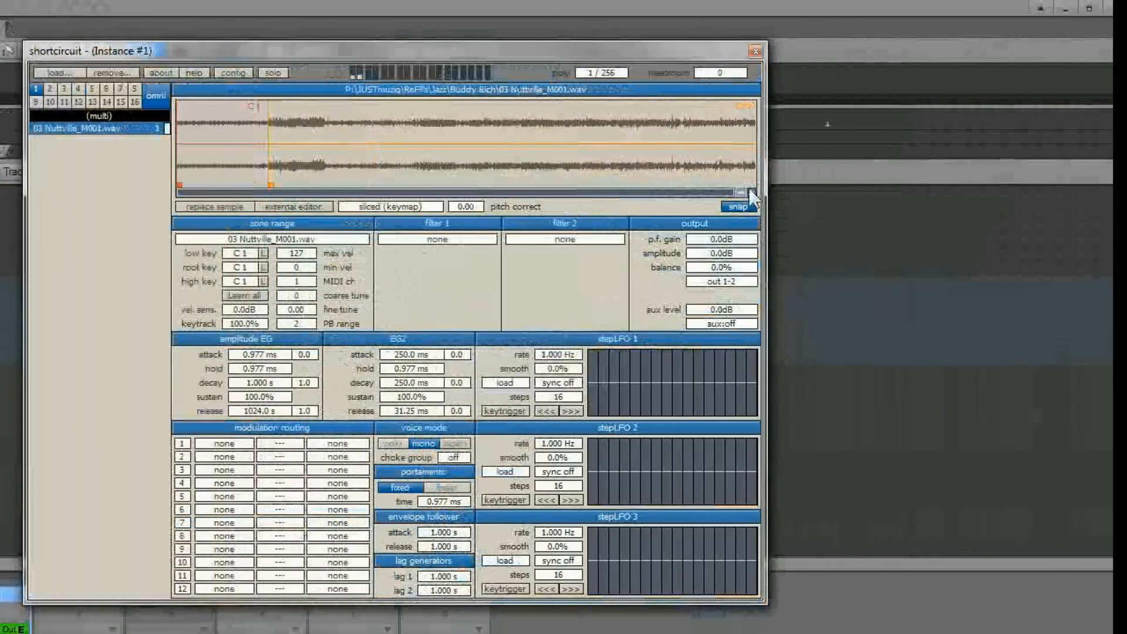
Step: Split the quiet intro slice near its beginning and move the new boundary slightly earlier
click(750, 190)
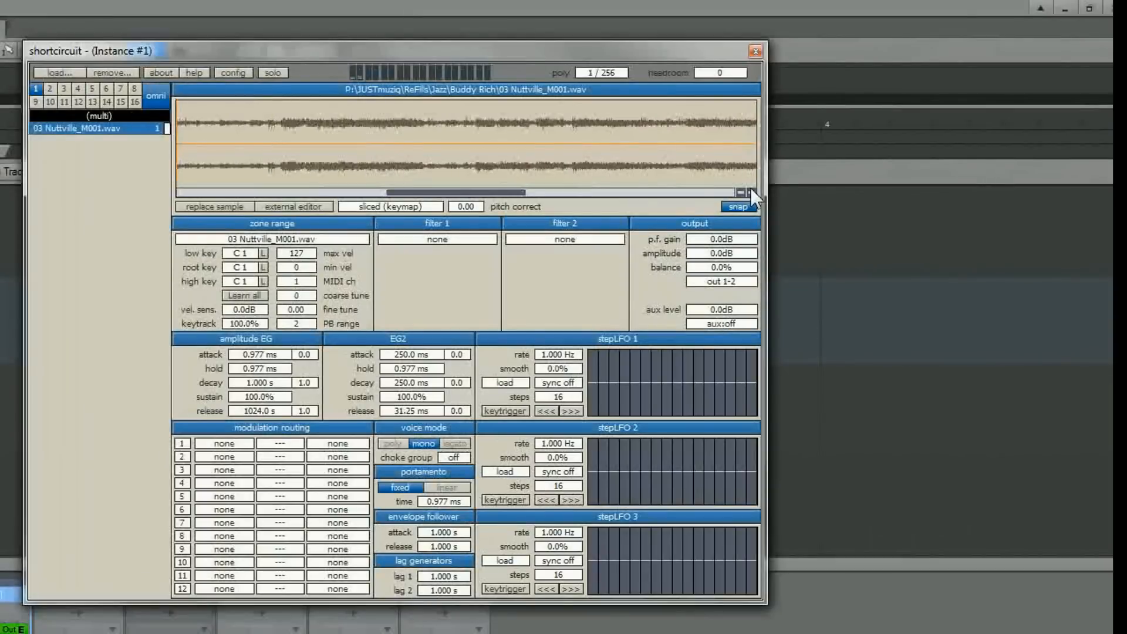
drag(479, 190, 264, 191)
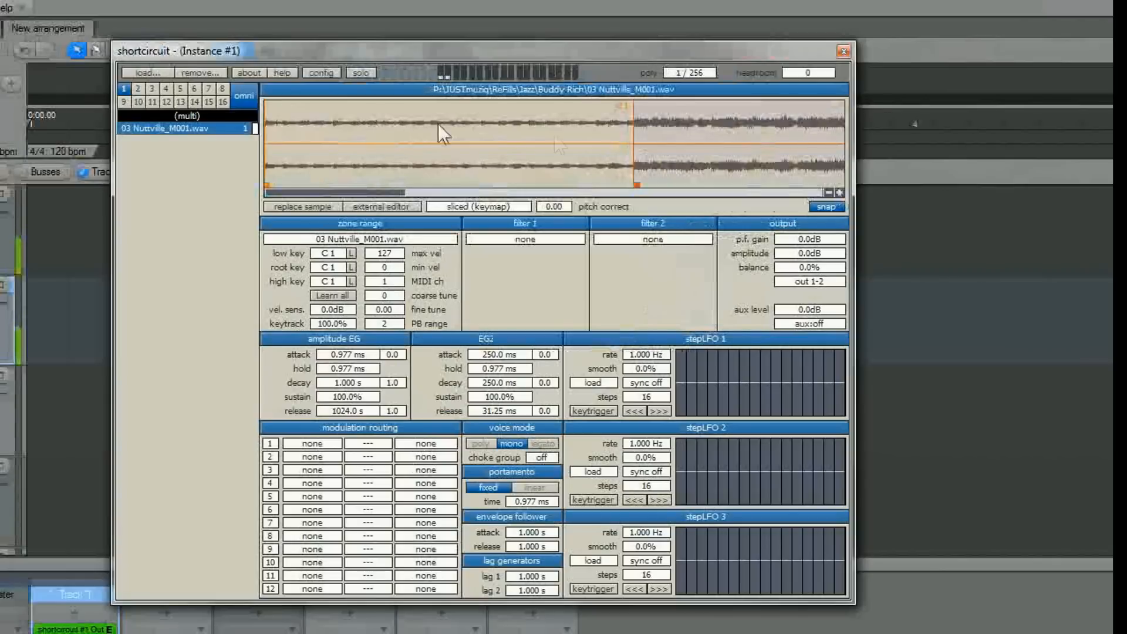
right_click(333, 120)
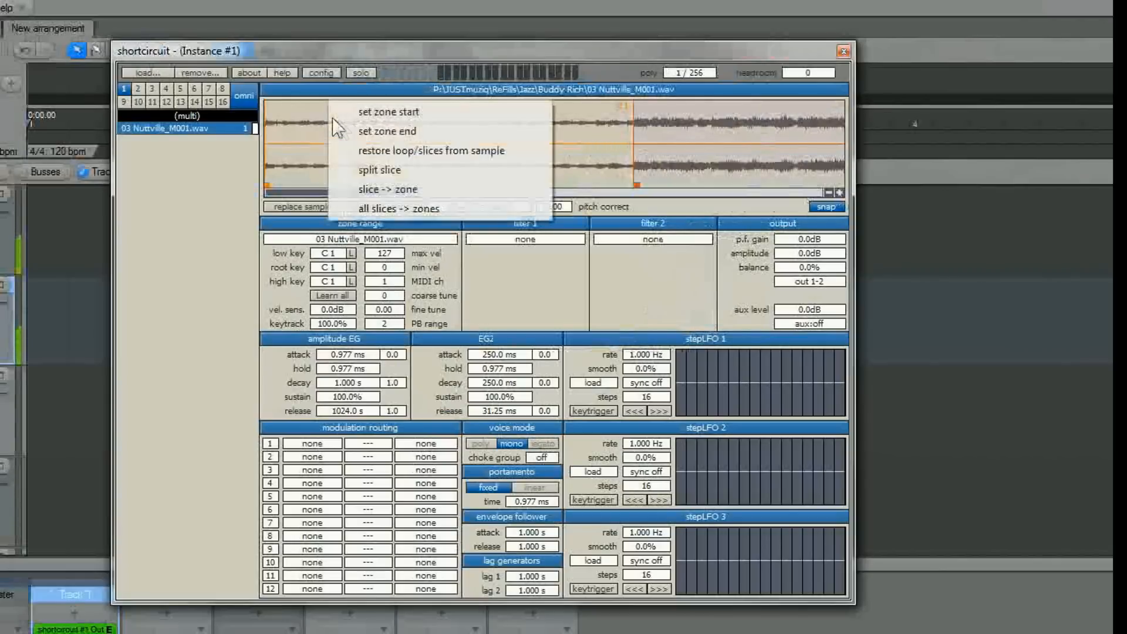
click(384, 180)
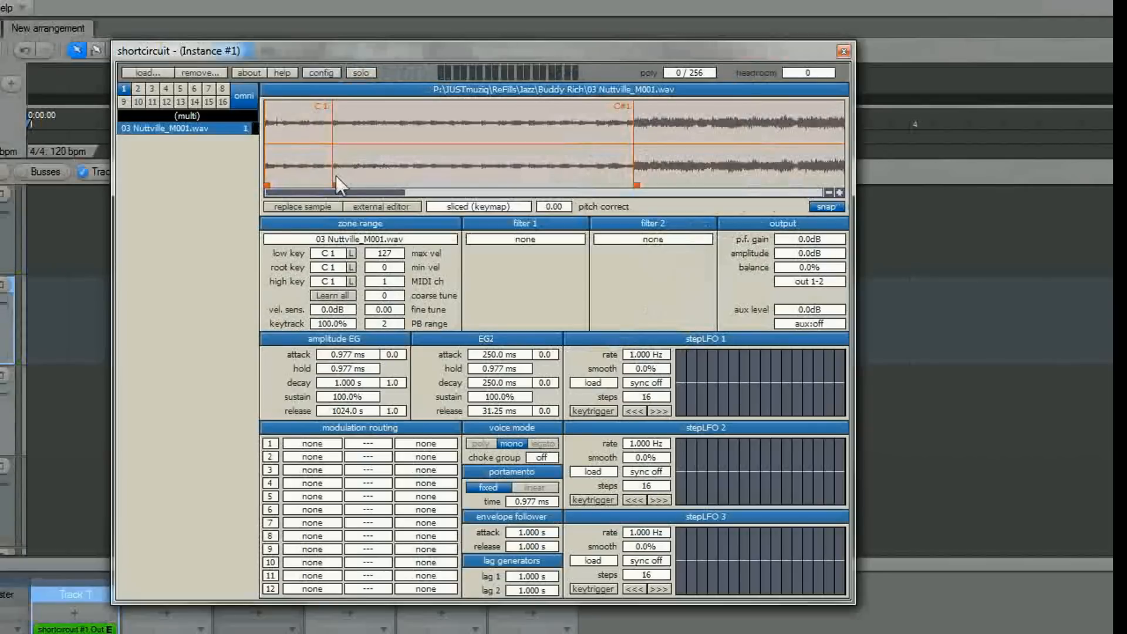
drag(334, 184, 331, 185)
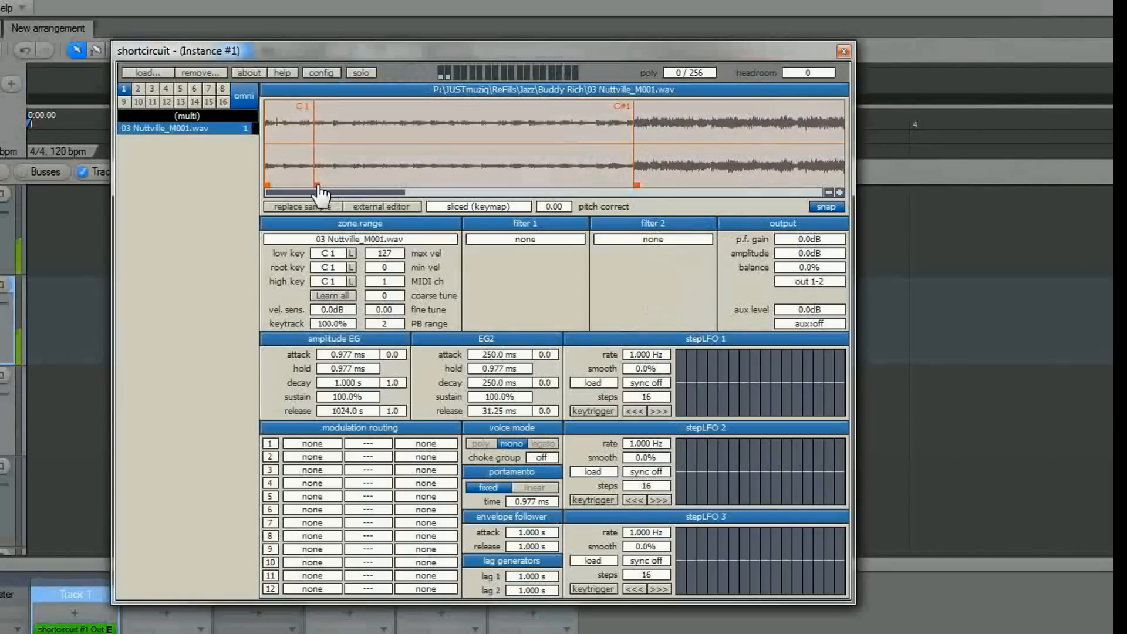
Step: Split the rest of the quiet intro at two further evenly spaced points and fine-tune the slice boundaries
right_click(364, 162)
click(395, 212)
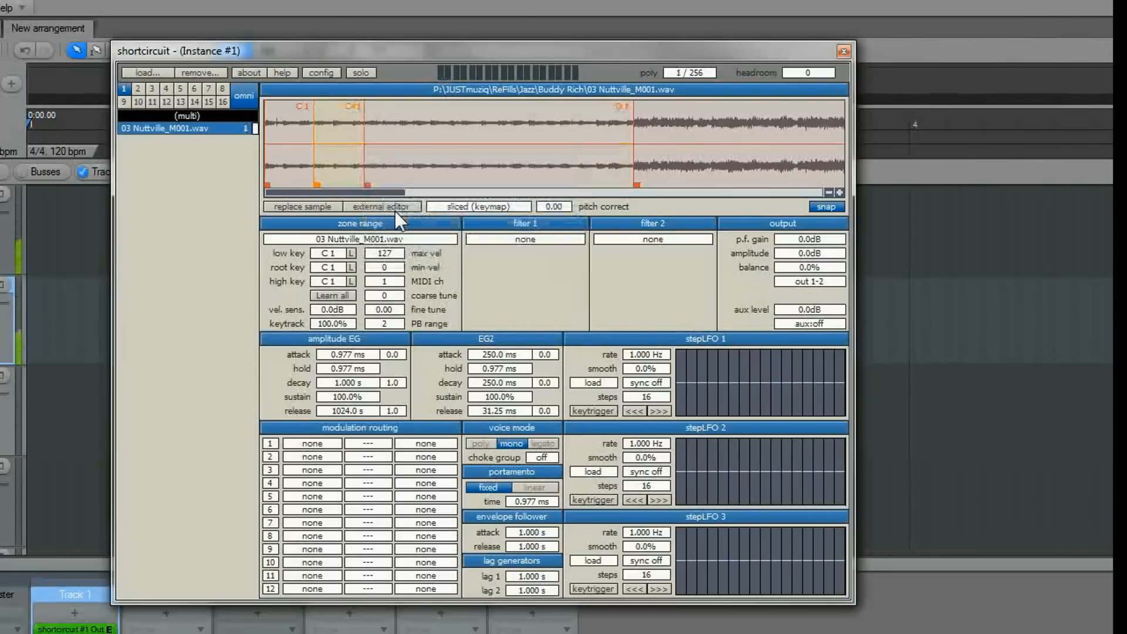
right_click(411, 167)
click(459, 214)
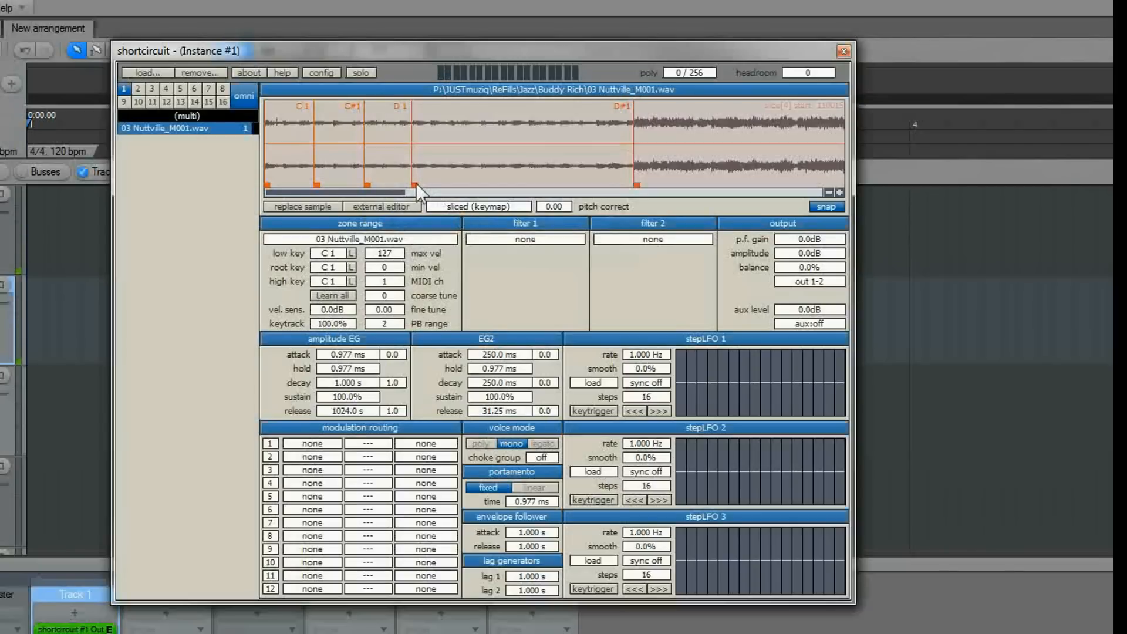
drag(416, 183, 416, 184)
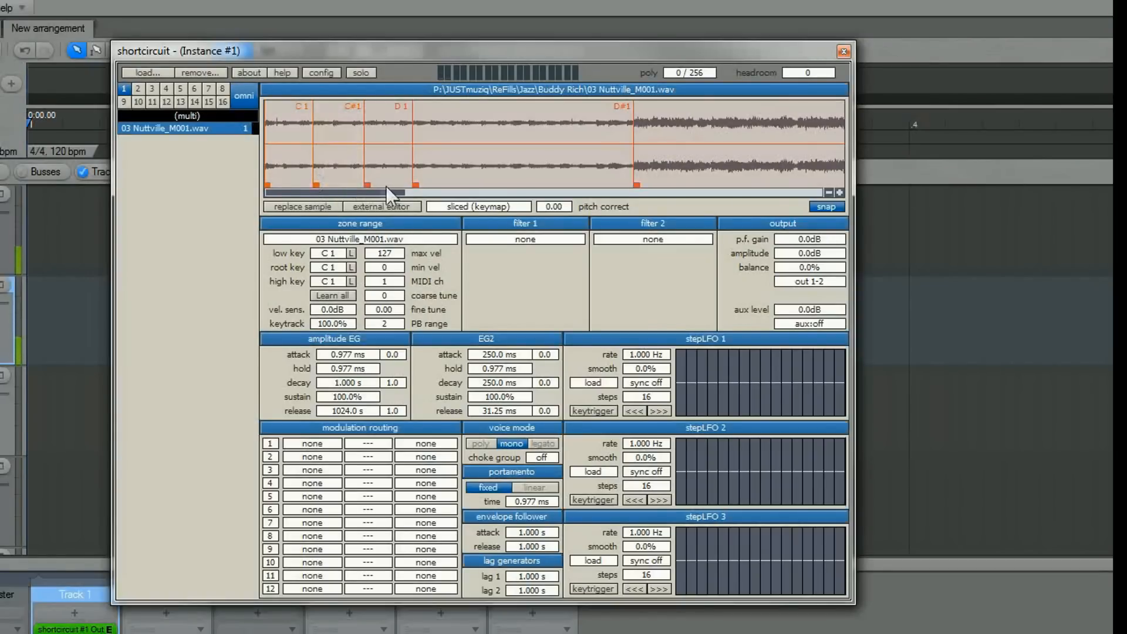
drag(370, 187, 367, 186)
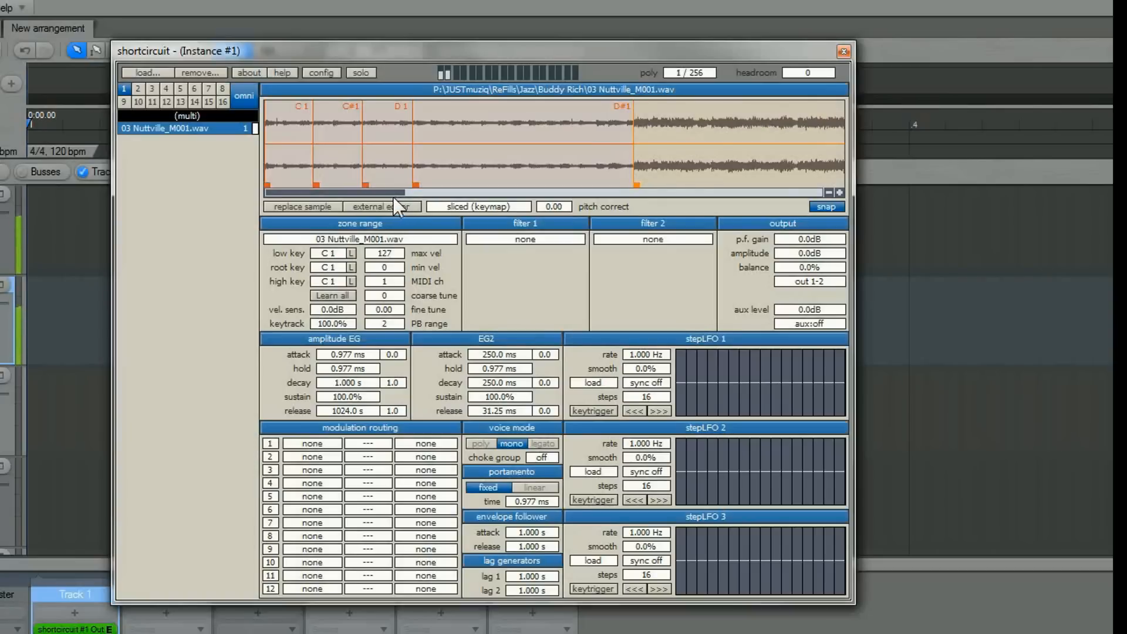
drag(406, 192, 471, 165)
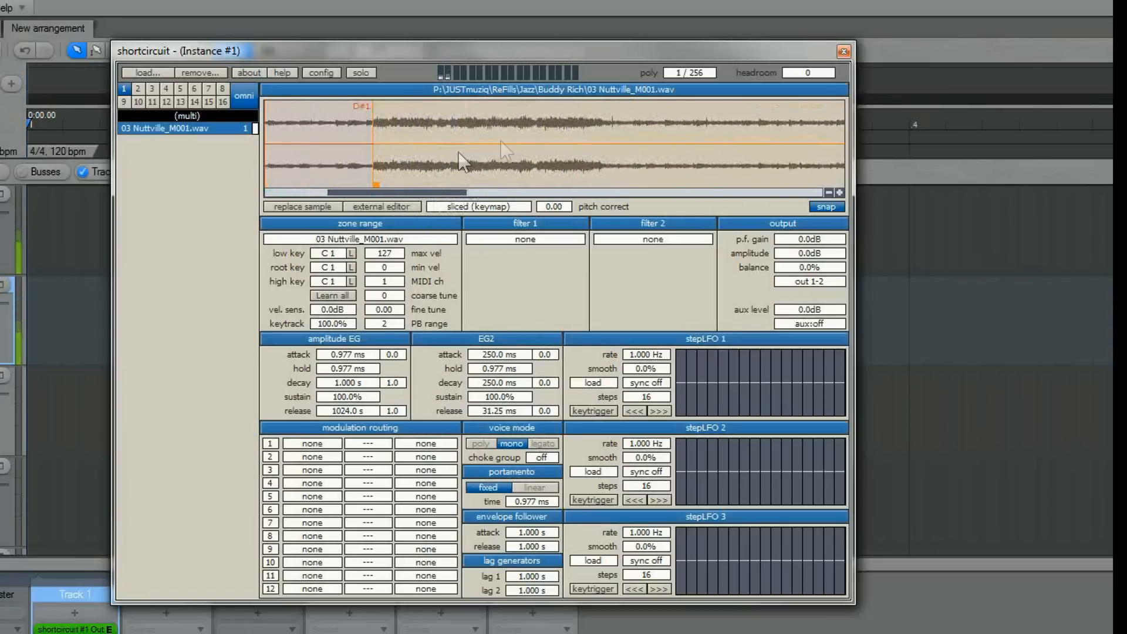
Step: Split the slice from D#1 onward at the onset of the loud passage's final burst and move the boundary slightly earlier
right_click(539, 116)
click(564, 169)
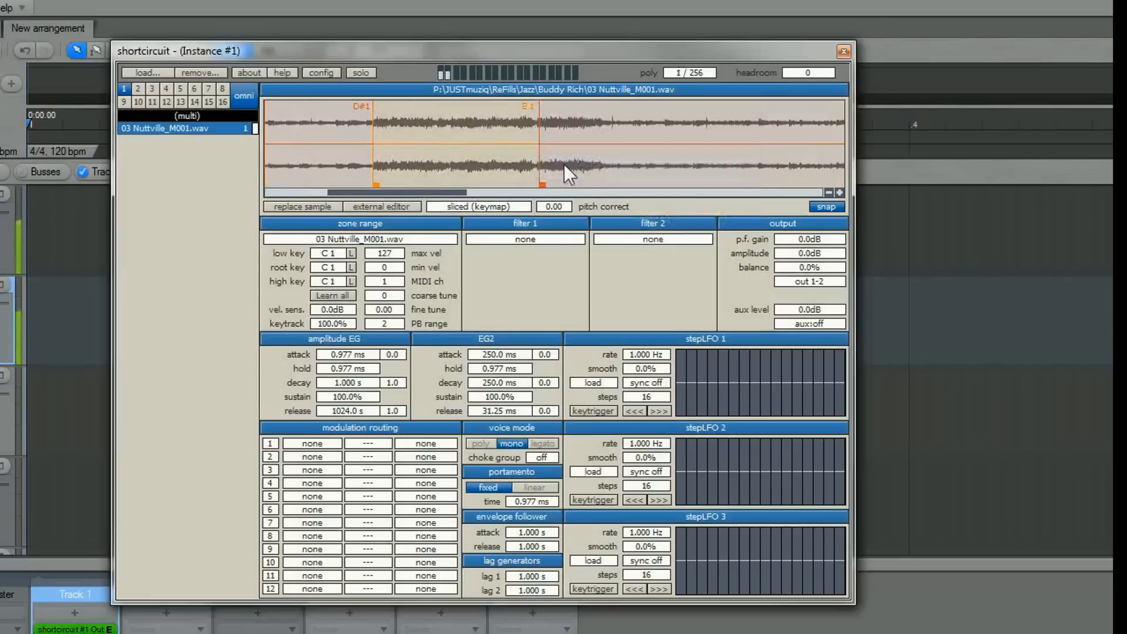
drag(542, 184, 538, 183)
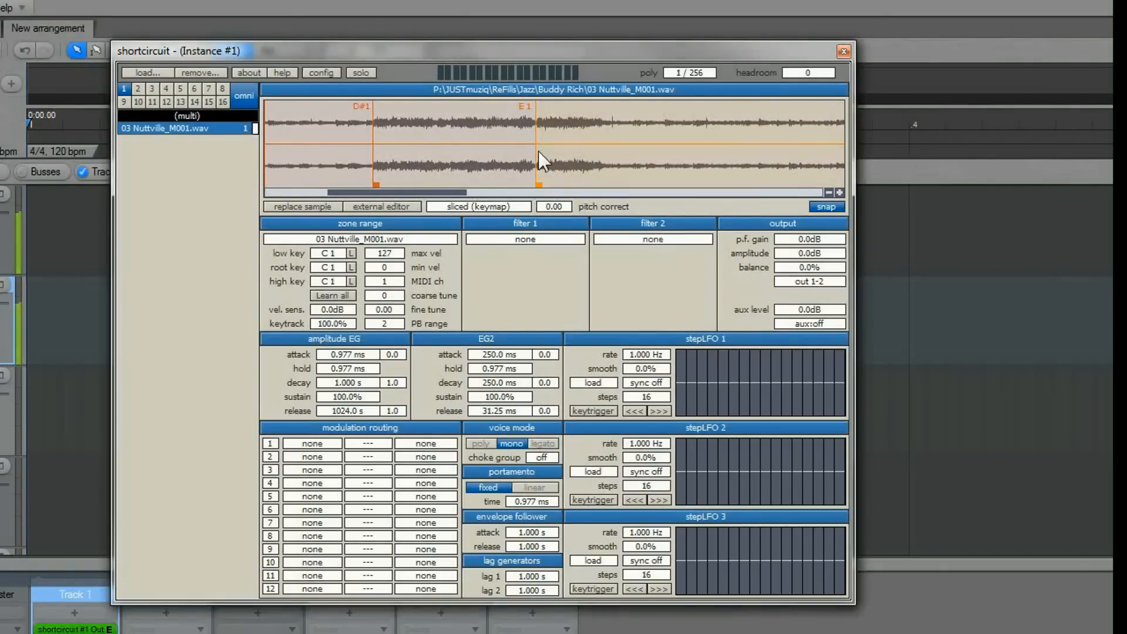
Step: Split the loud slice before the final burst near its middle and nudge the new boundary slightly later
right_click(450, 122)
click(493, 171)
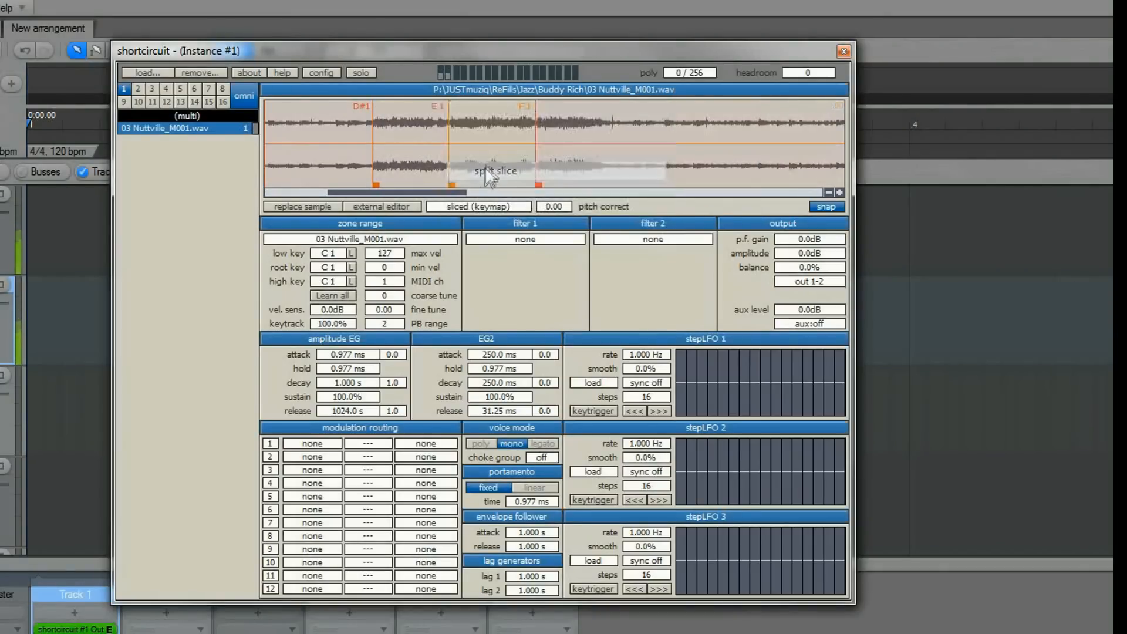
click(485, 140)
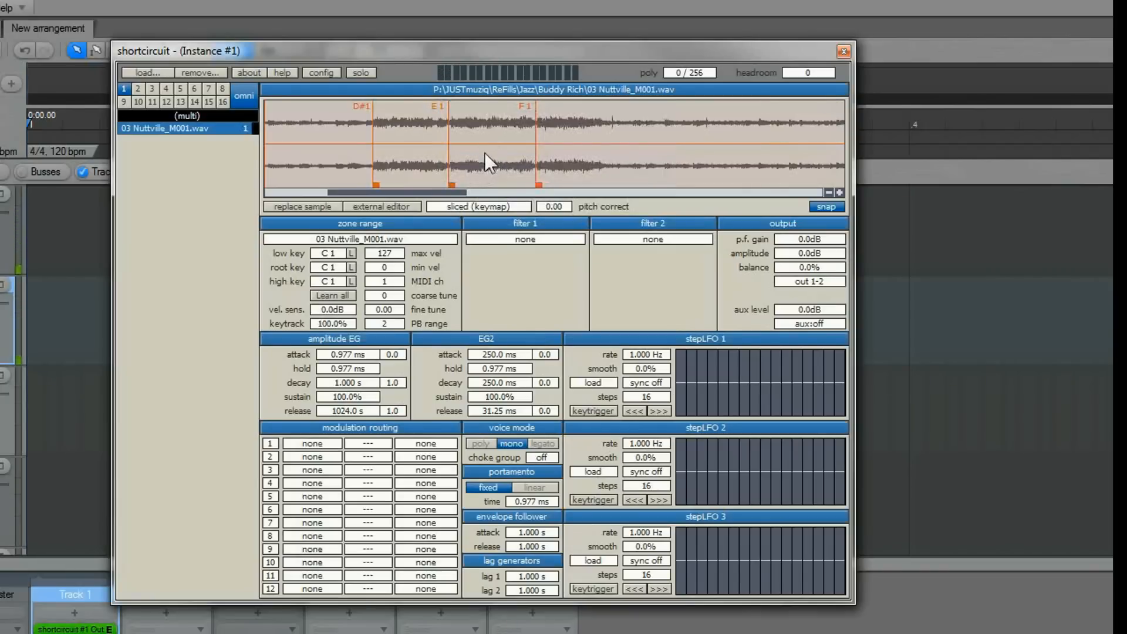
drag(452, 184, 453, 185)
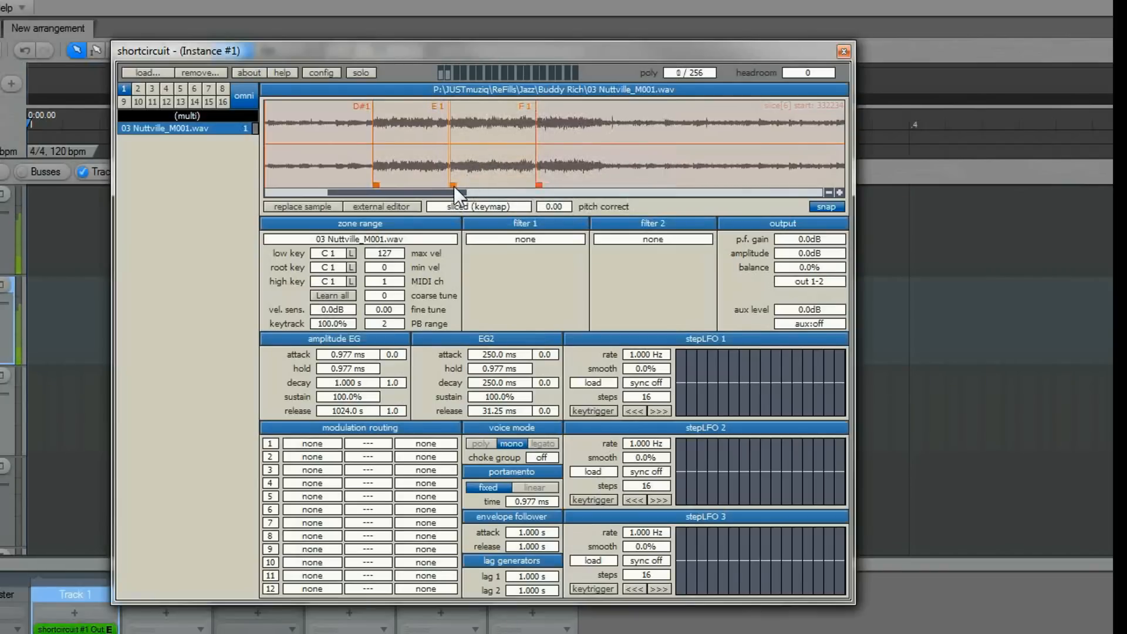
click(448, 179)
click(515, 165)
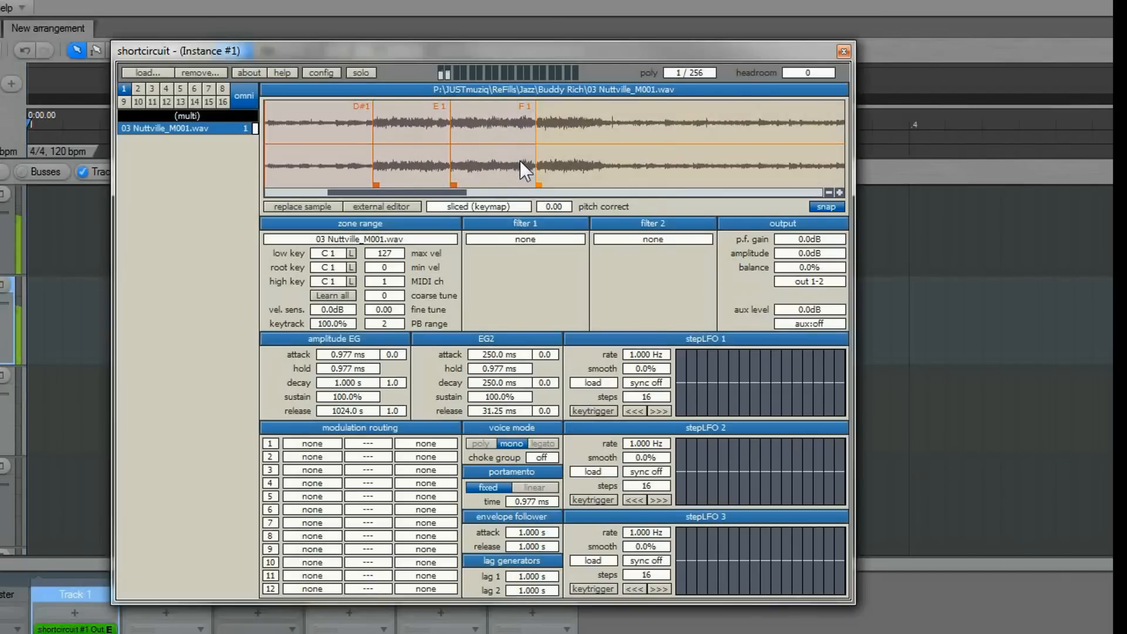
Step: Split each of the two loud slices before the final burst at its midpoint and fine-tune the new boundaries slightly later
right_click(410, 121)
click(430, 171)
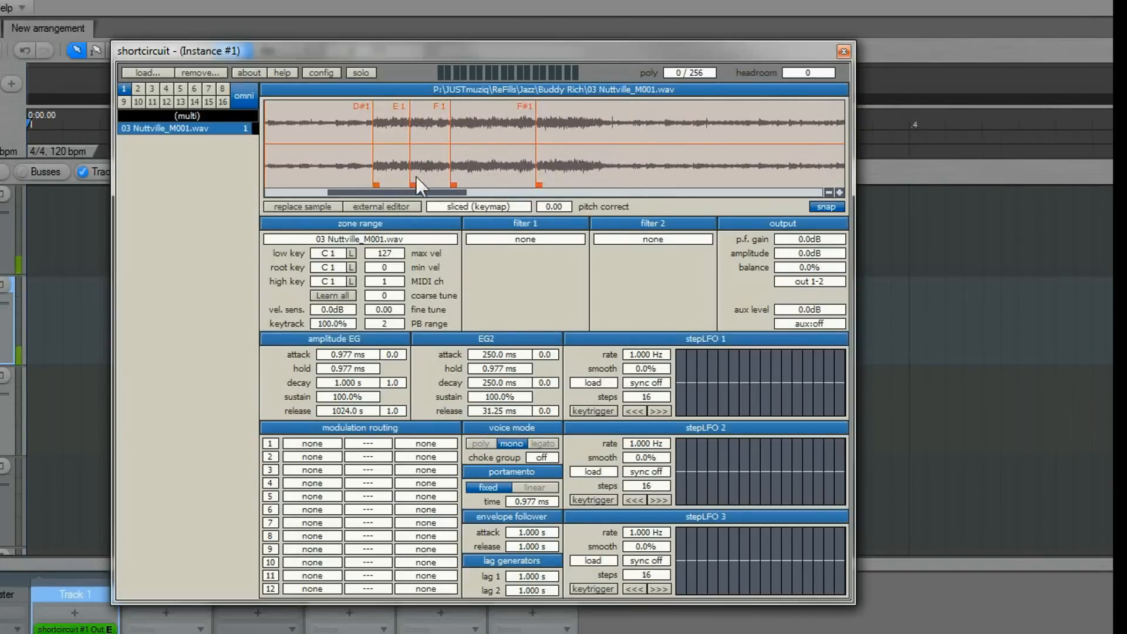
drag(412, 184, 409, 185)
drag(414, 185, 414, 183)
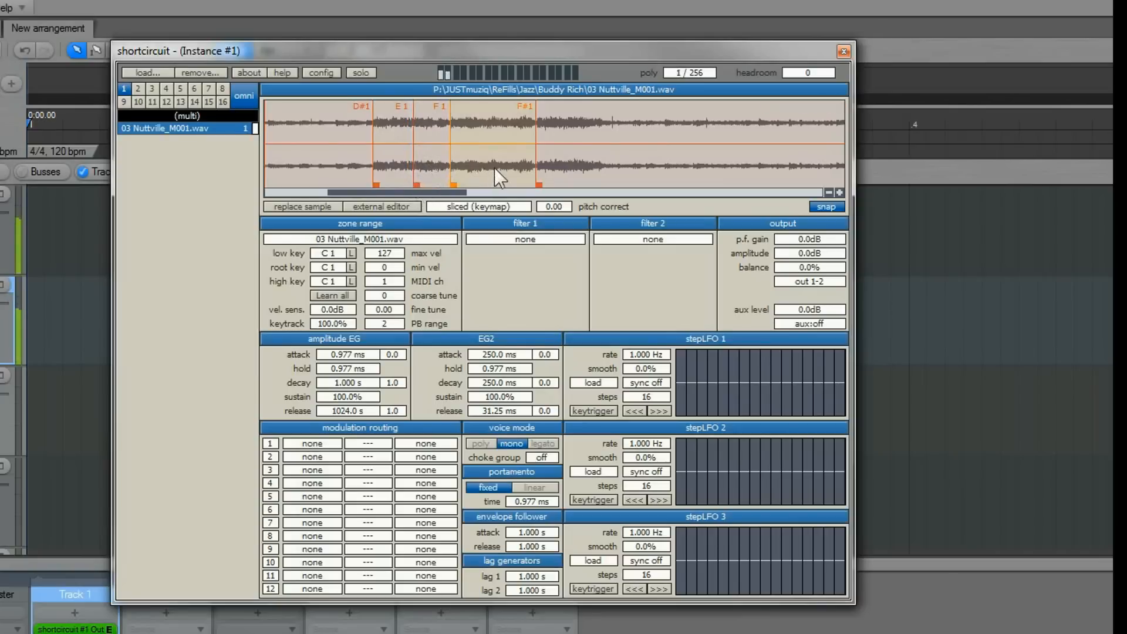
right_click(490, 117)
click(516, 168)
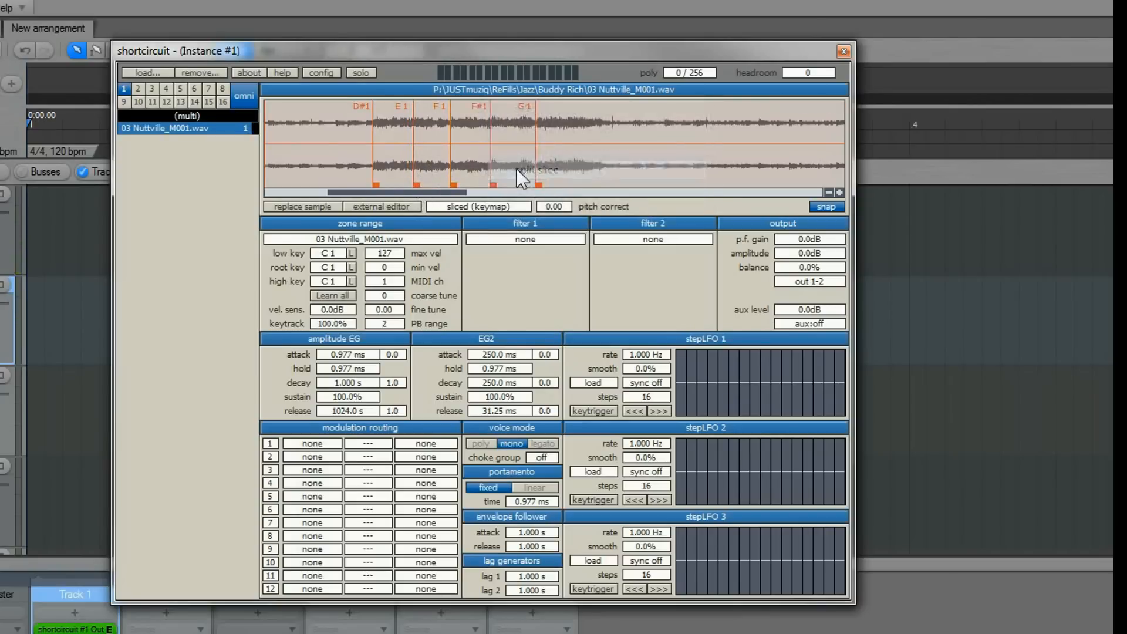
click(491, 183)
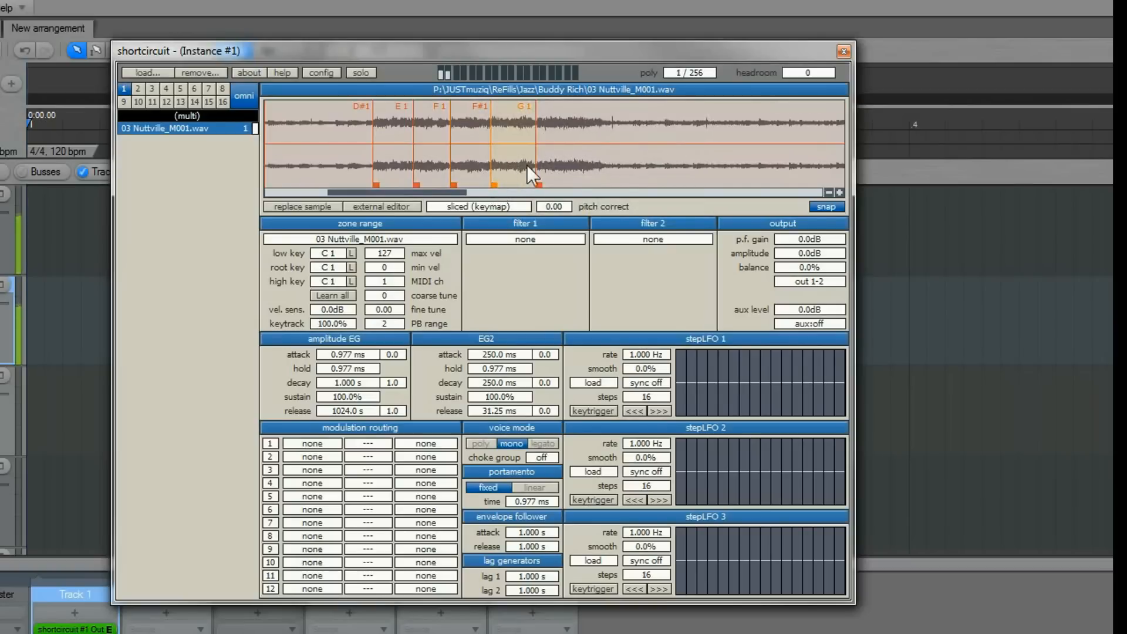
click(604, 185)
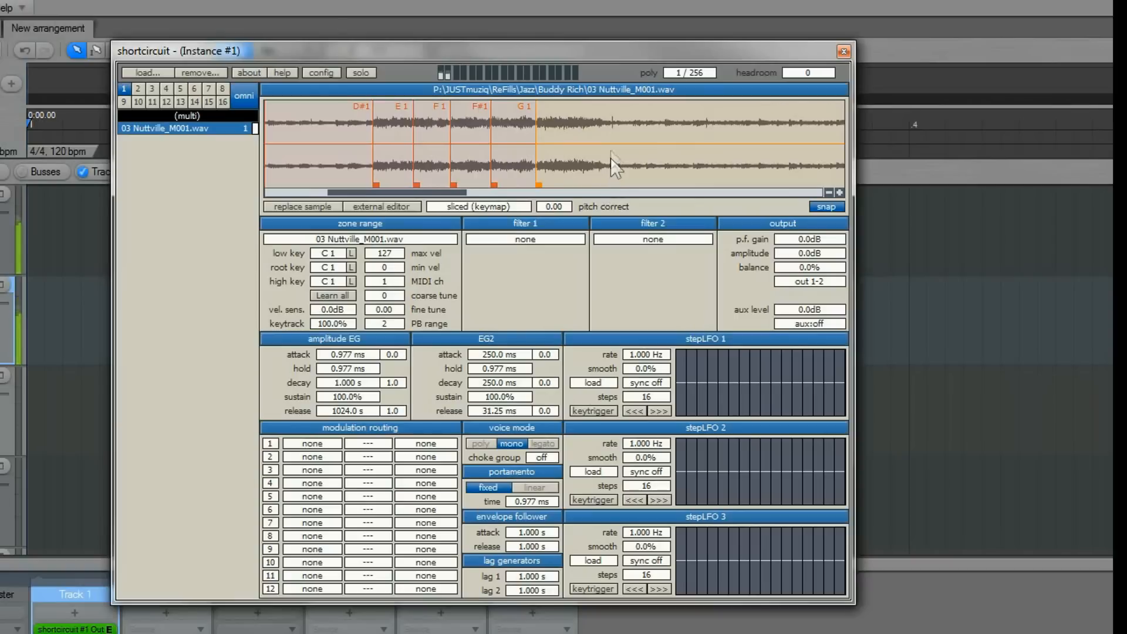
Step: Split the last slice where the loud burst fades out and place the boundary a little later in the quiet part
right_click(597, 117)
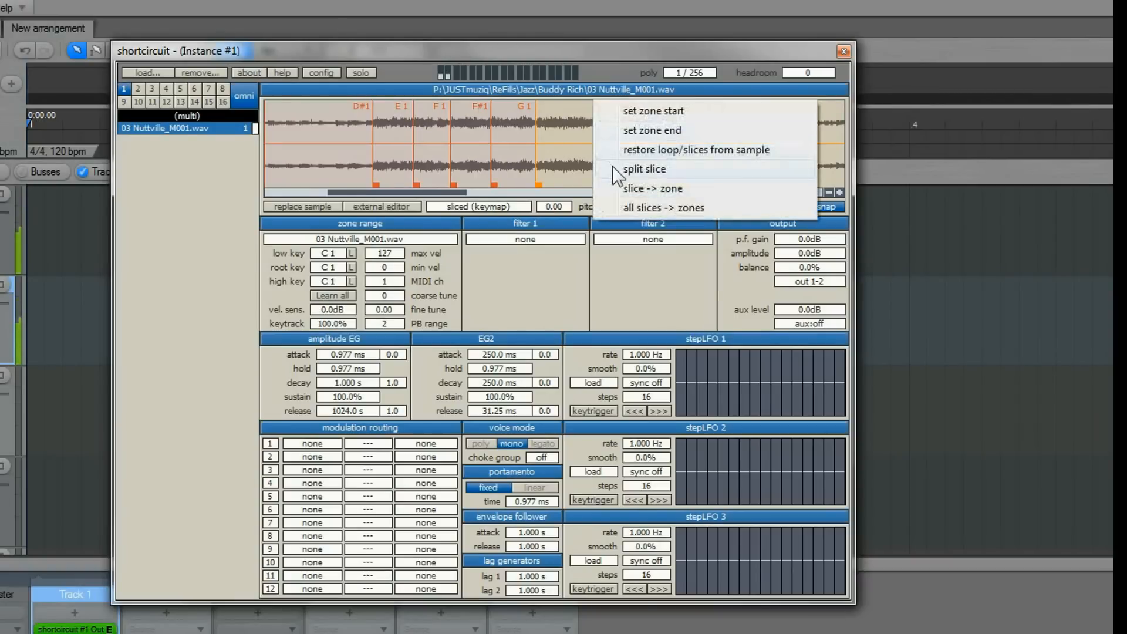
click(611, 160)
click(612, 169)
mouse_move(442, 193)
mouse_down()
mouse_move(502, 186)
mouse_move(483, 187)
mouse_up()
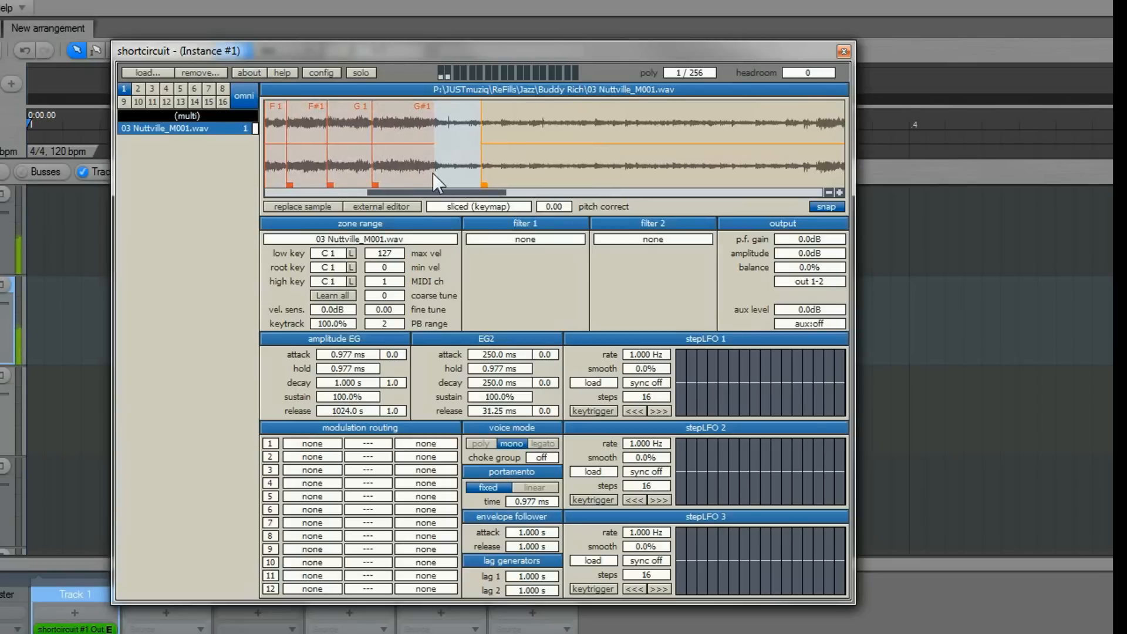
drag(434, 174, 551, 172)
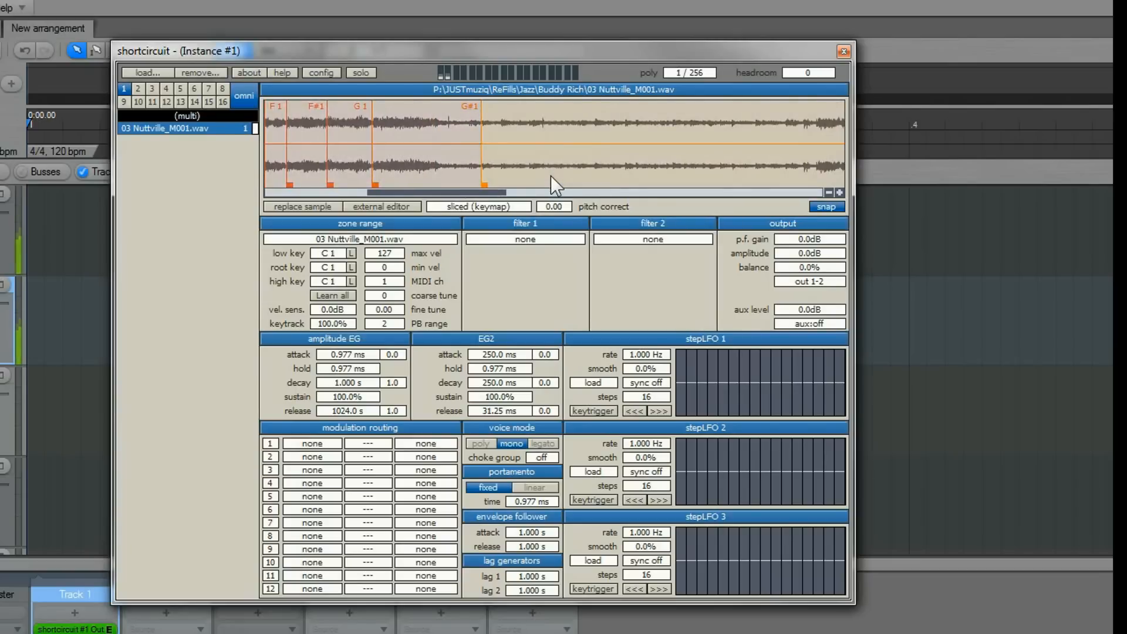
Step: Split the last slice at the onset of the next loud section and move the boundary earlier to the small hit before it
drag(485, 192, 543, 194)
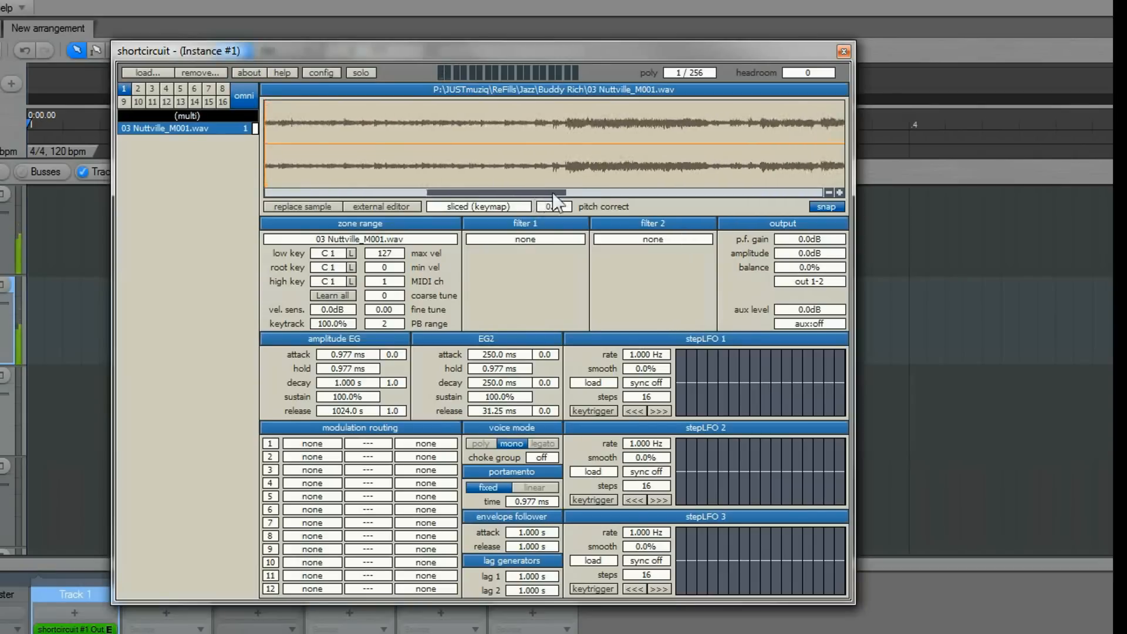
right_click(565, 121)
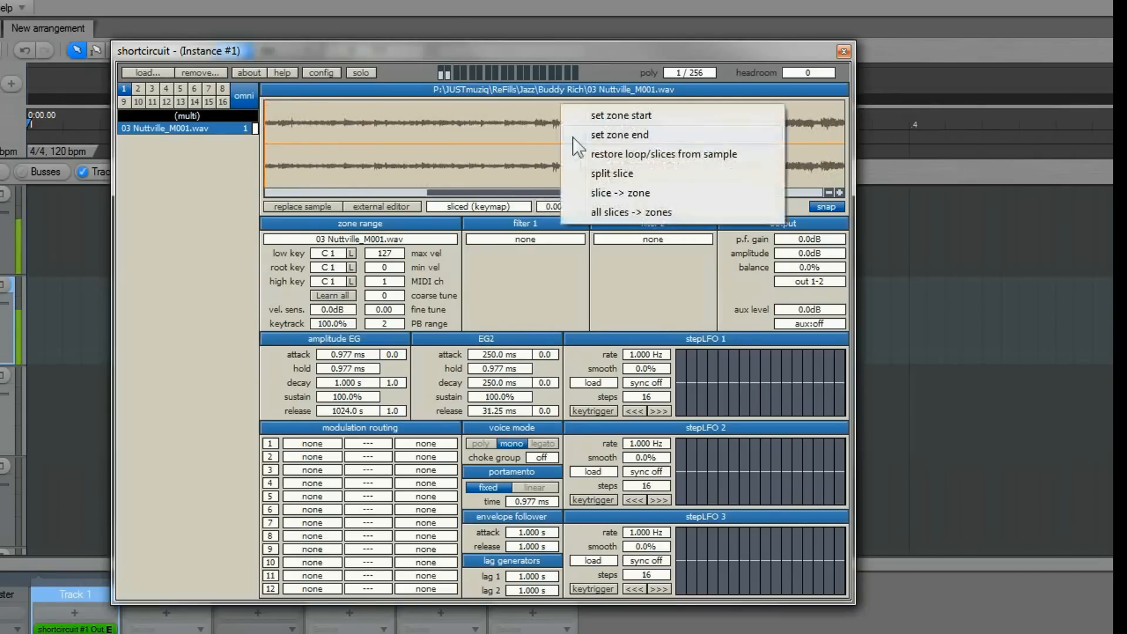
click(588, 170)
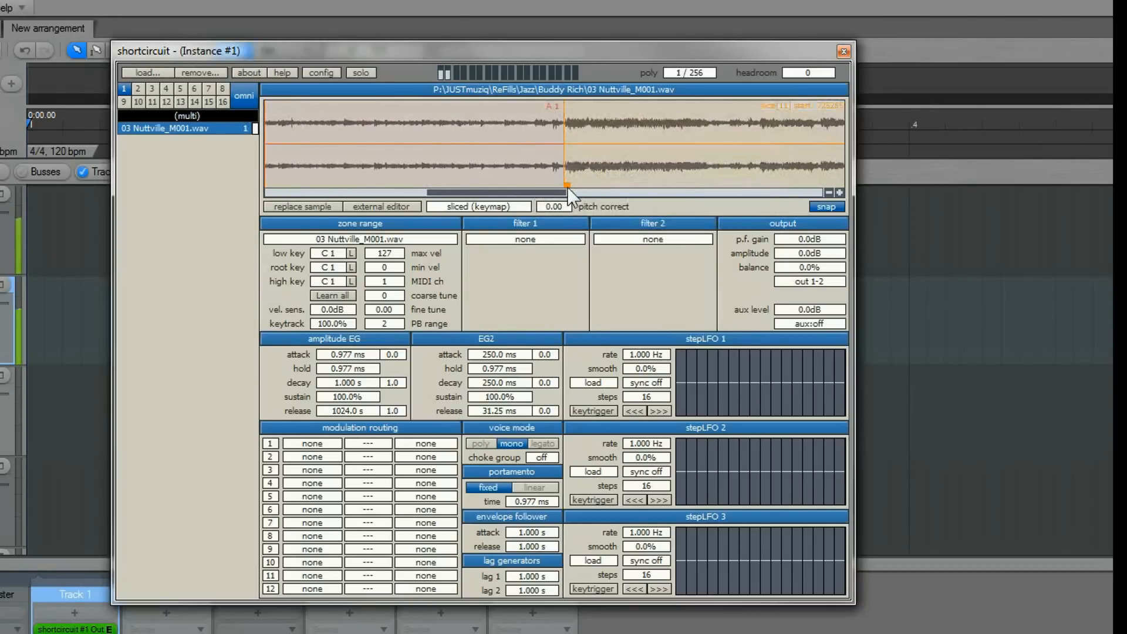
drag(567, 187, 538, 182)
Step: Split the last slice again at the loud section's onset and move the new boundary slightly earlier
right_click(566, 123)
click(594, 171)
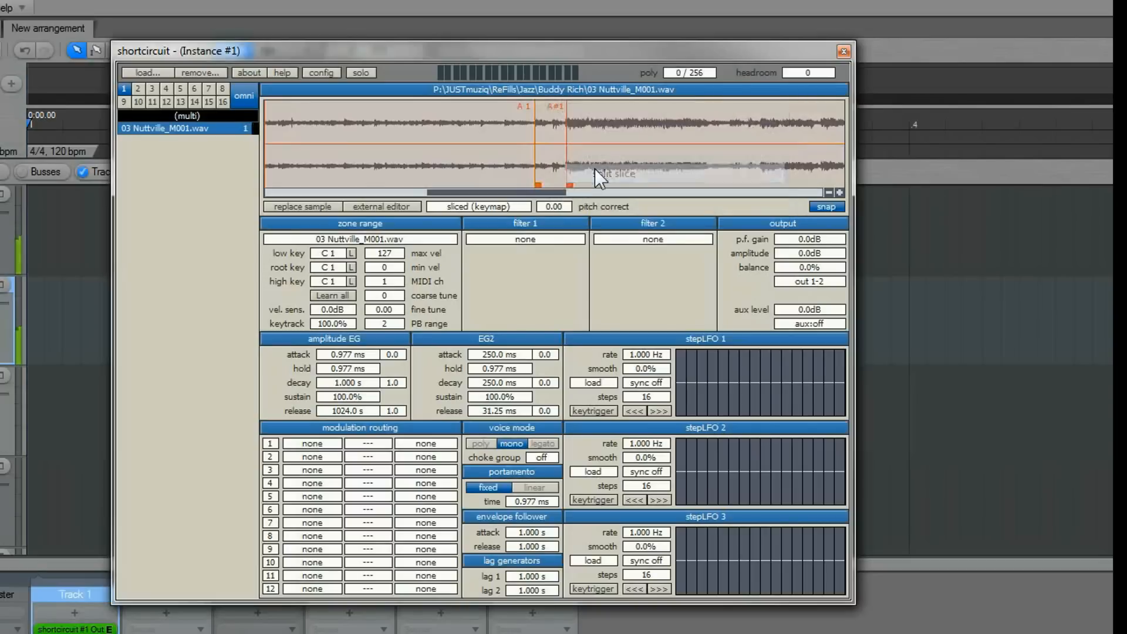
click(569, 183)
drag(568, 183, 564, 183)
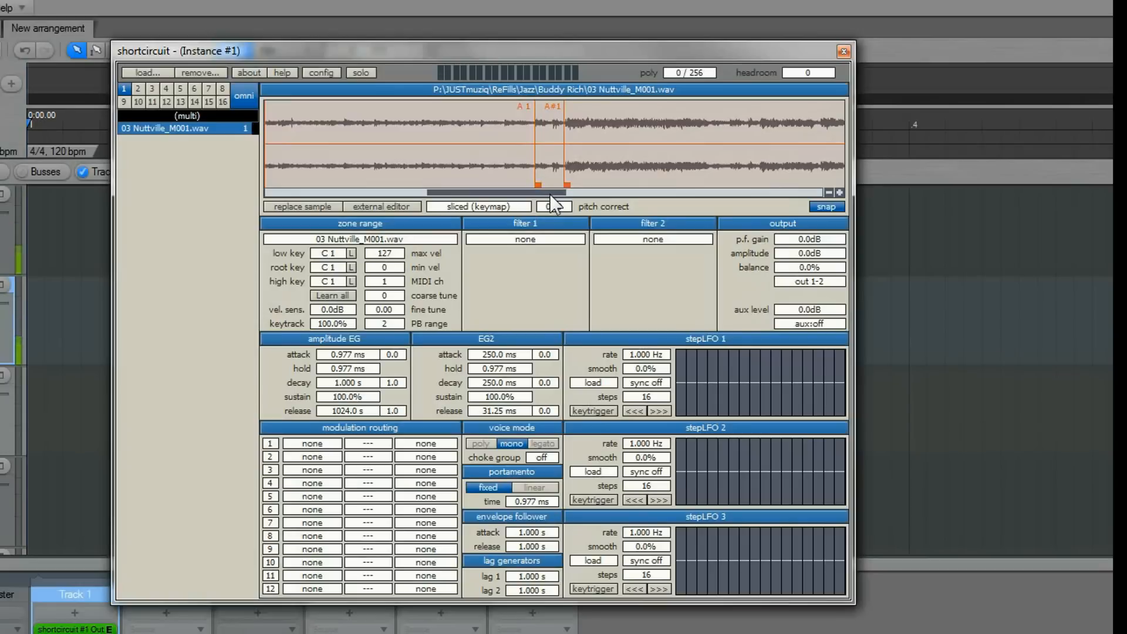
Step: Split the following section at its next two swells, one after the first decay and one where the waveform gets louder again
drag(550, 195, 612, 201)
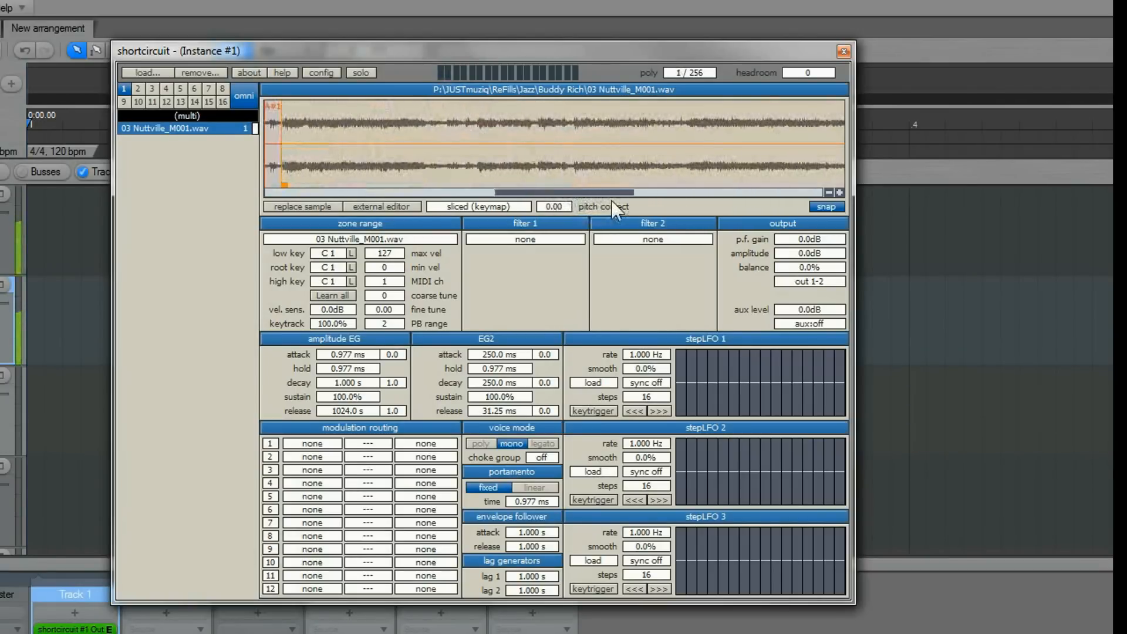
right_click(473, 122)
click(506, 171)
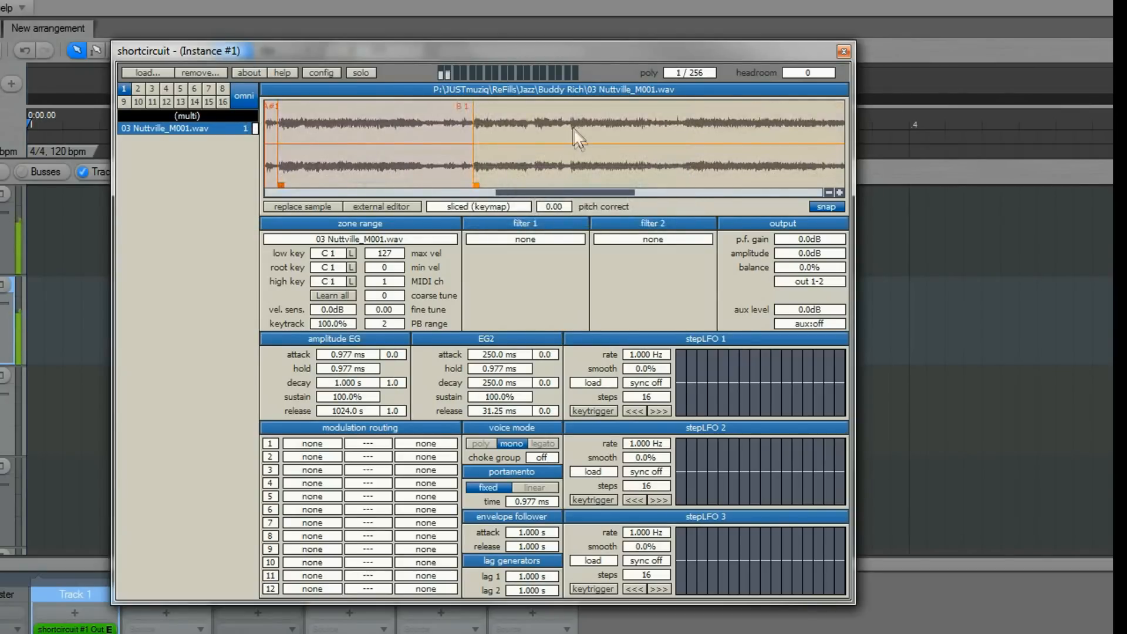
right_click(682, 124)
click(698, 174)
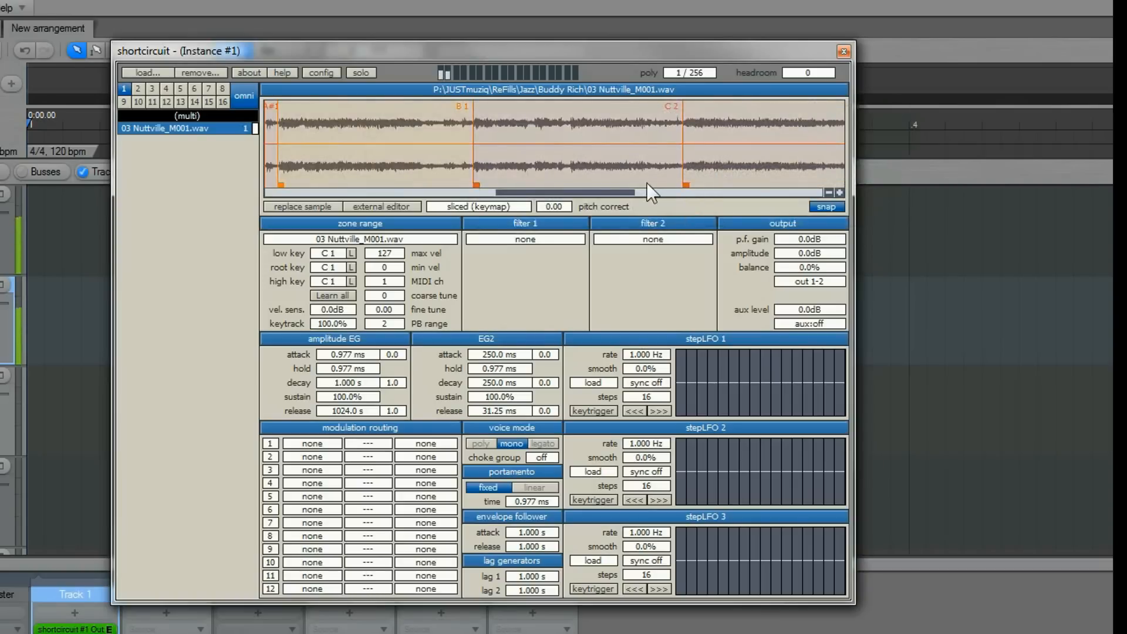
Step: Split the slice from the loud section's onset before its midpoint and move that section's end boundary earlier into the decay
right_click(352, 119)
click(398, 172)
click(398, 178)
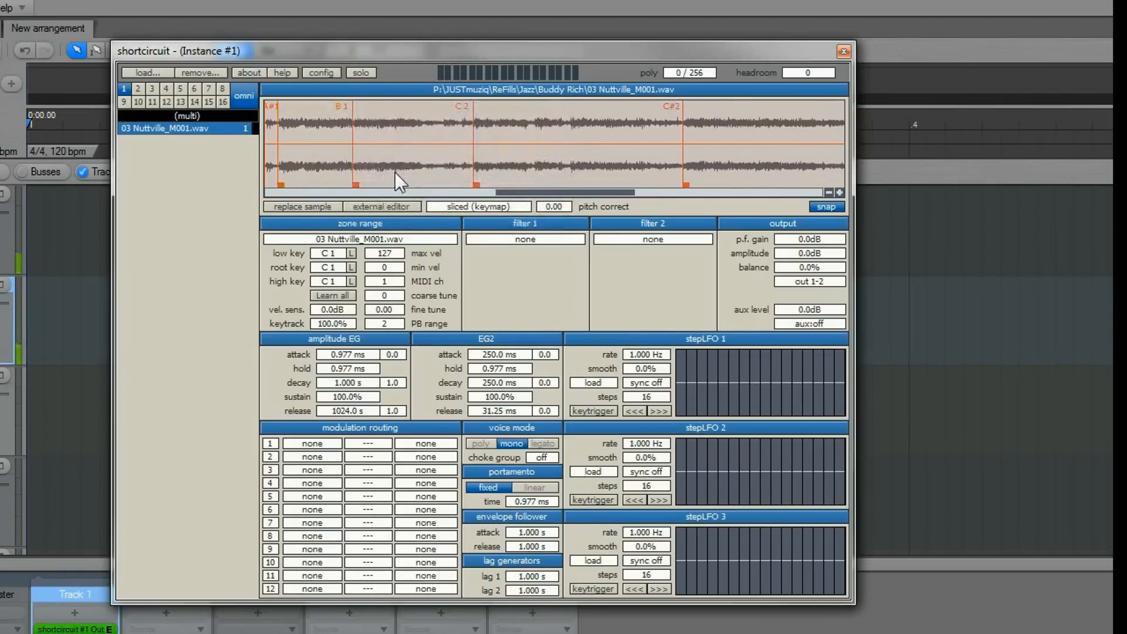
drag(473, 186, 449, 187)
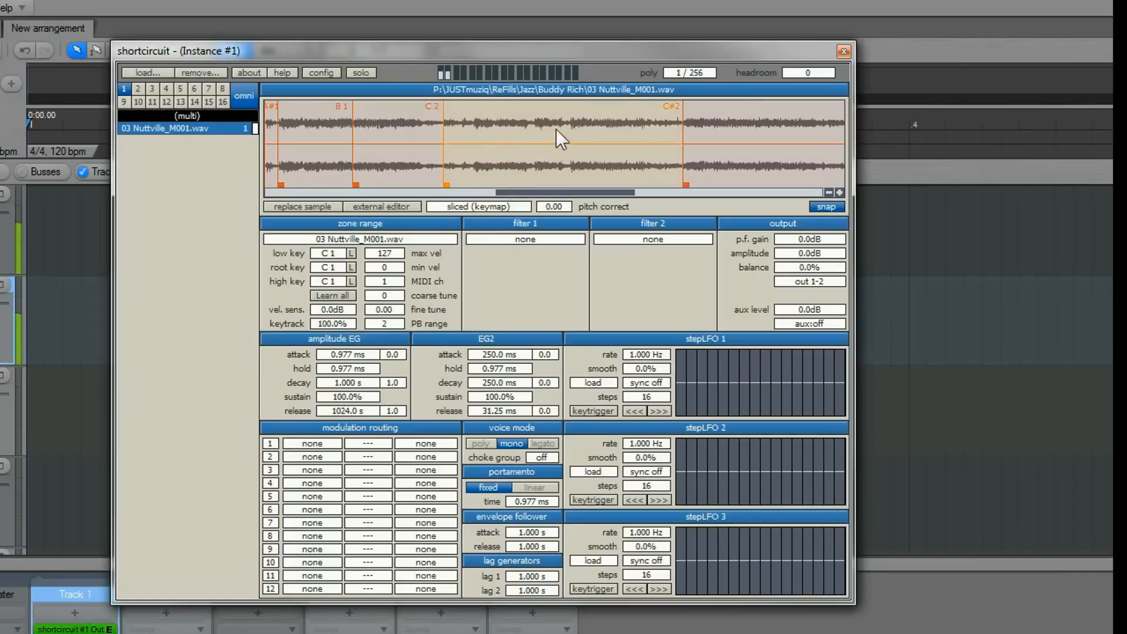
Step: Split the slice starting in the decay near its middle and move the boundary of the next louder swell slightly earlier
right_click(536, 120)
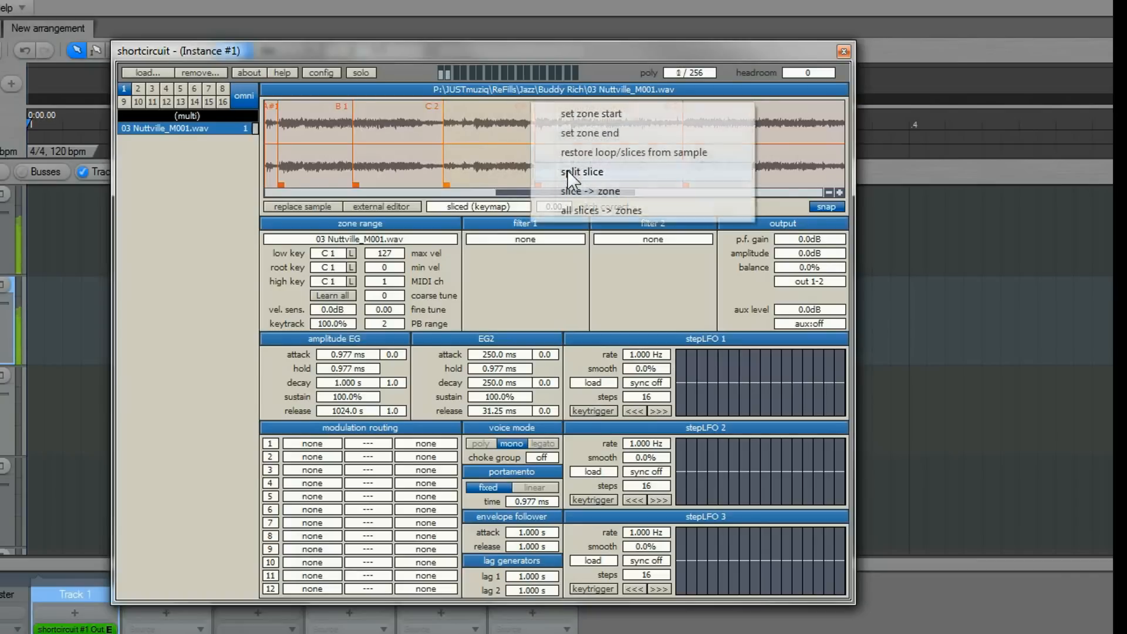
click(567, 170)
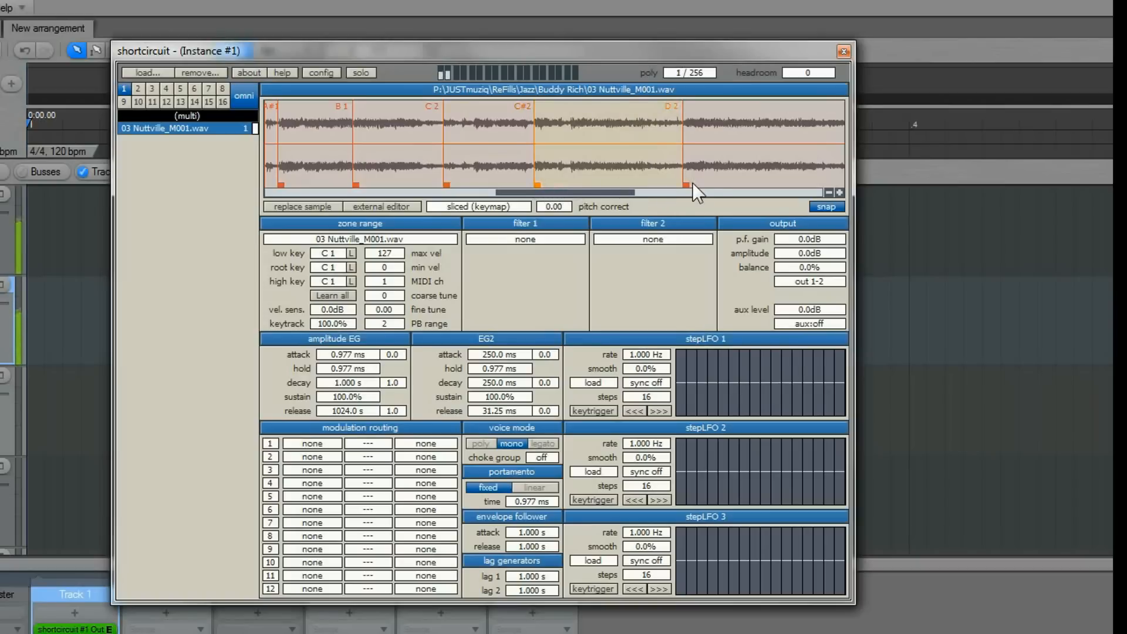
drag(688, 184, 671, 183)
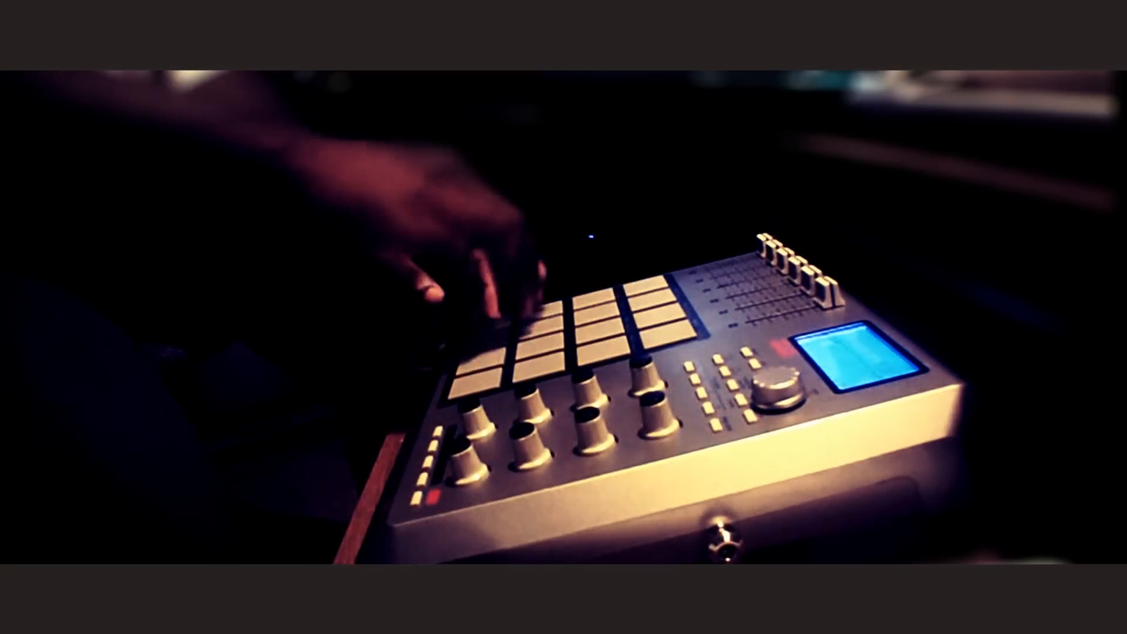
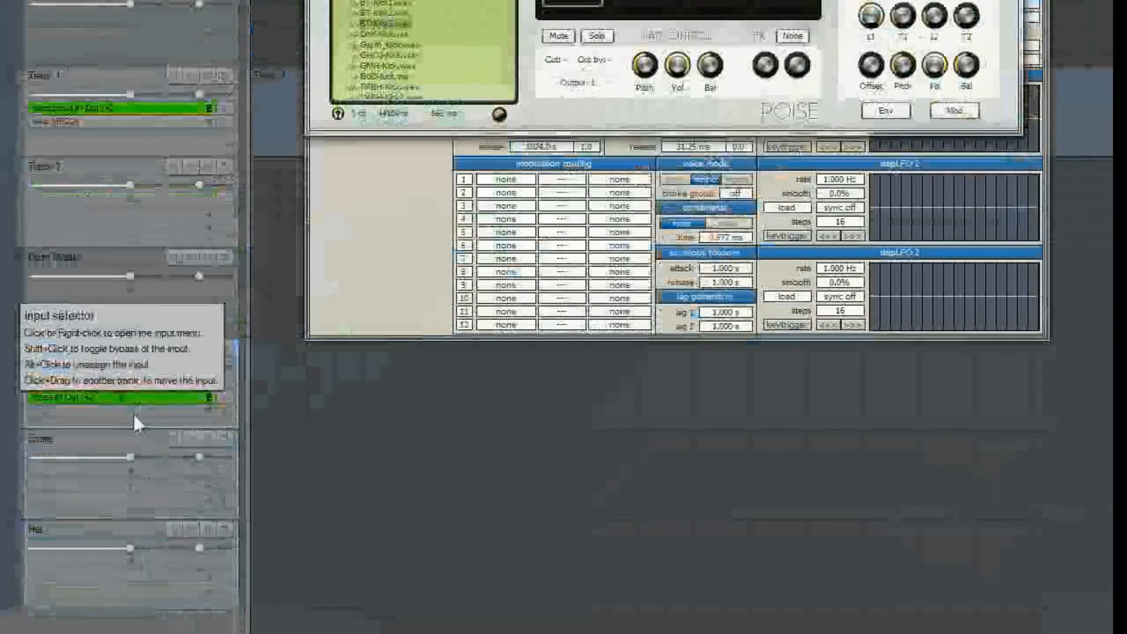
Step: Set the Kick track's input to Akai MPD24
click(133, 414)
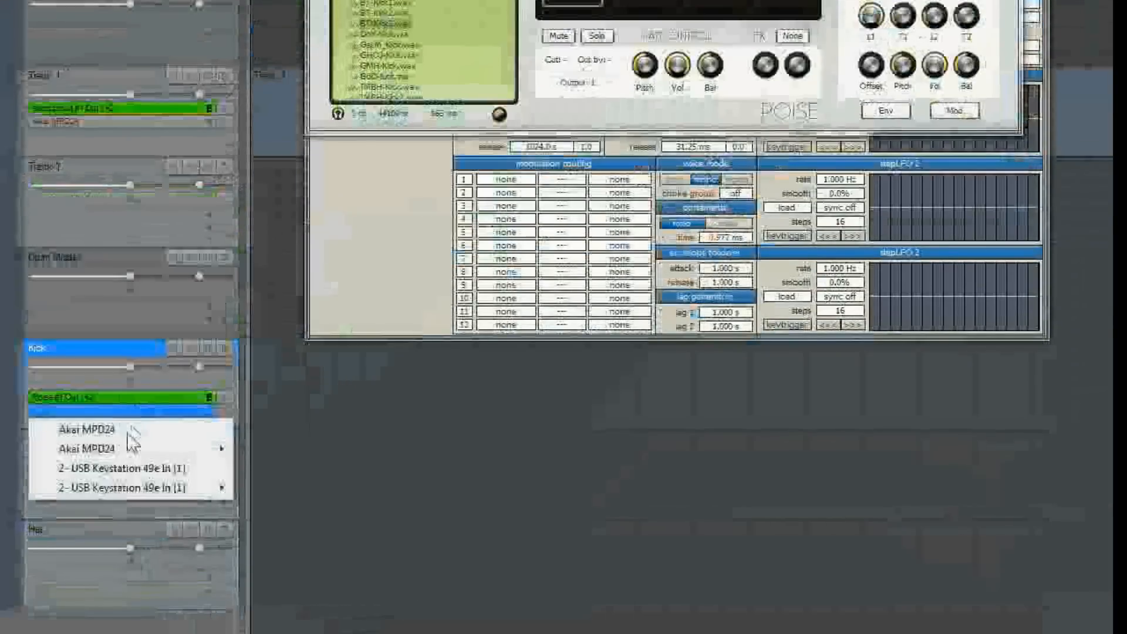
click(125, 435)
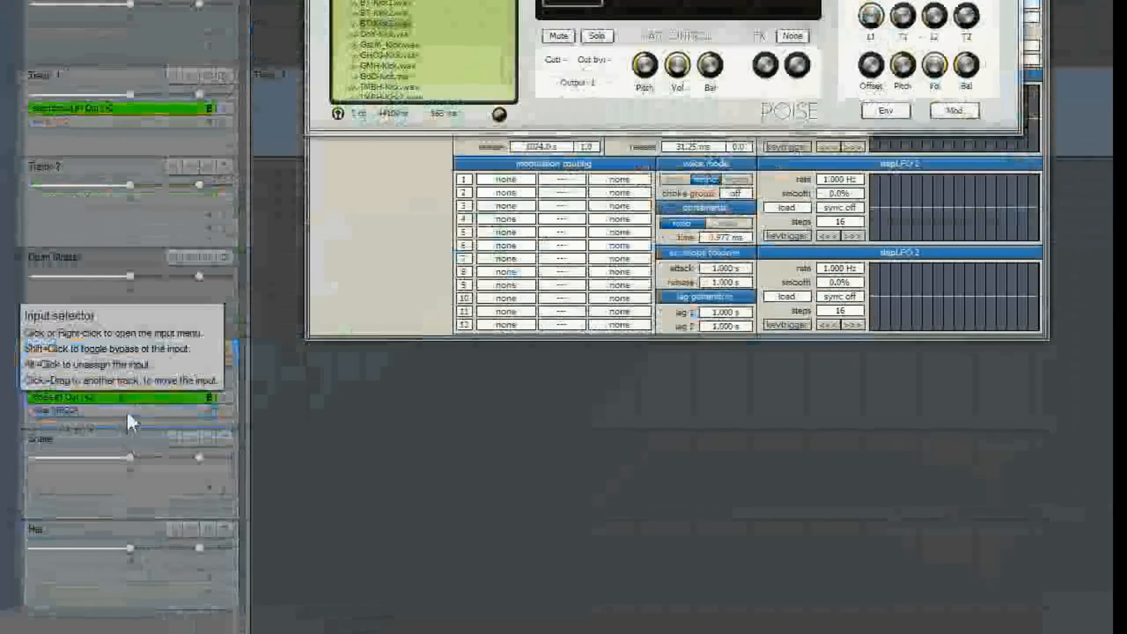
click(125, 411)
click(120, 449)
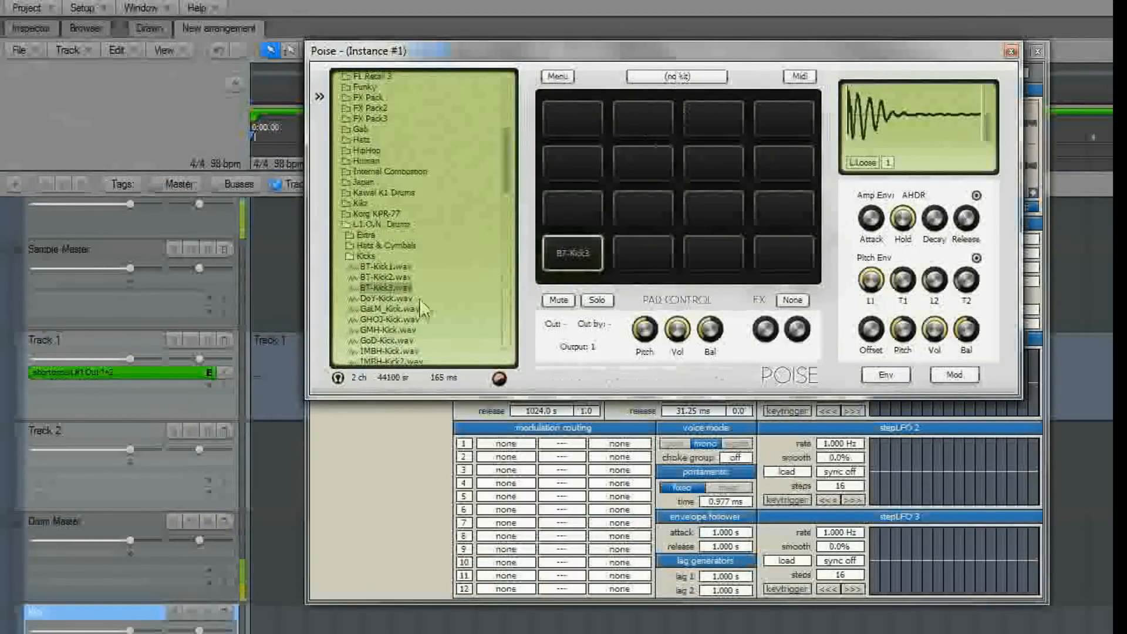
Step: In Poise, audition more L.I.O.N. Drums kicks, then layer IR-Kick2.wav onto the BT-Kick3 pad and select its second layer
drag(508, 179, 509, 199)
scroll(435, 251, down, 2)
click(396, 261)
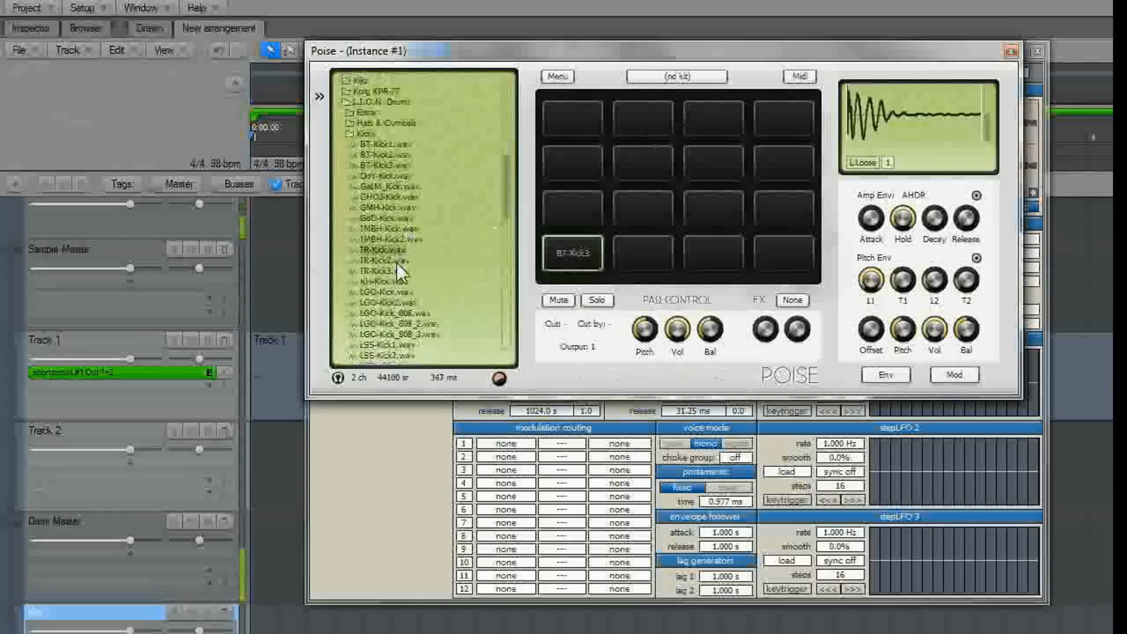
click(396, 276)
click(395, 299)
click(395, 268)
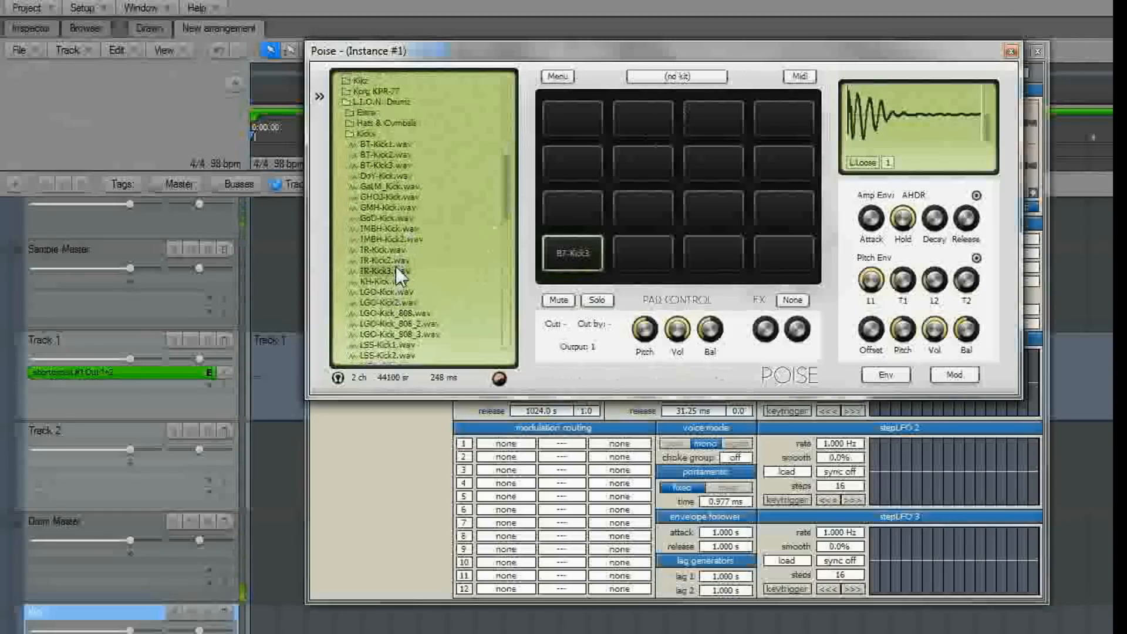
click(396, 259)
drag(390, 259, 579, 255)
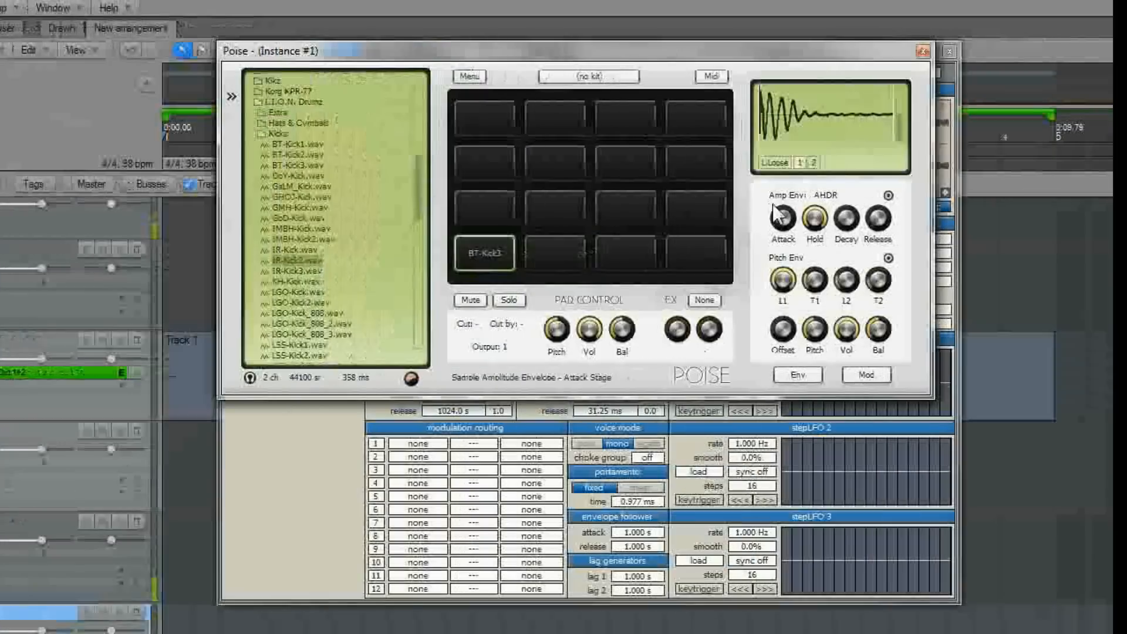
click(902, 162)
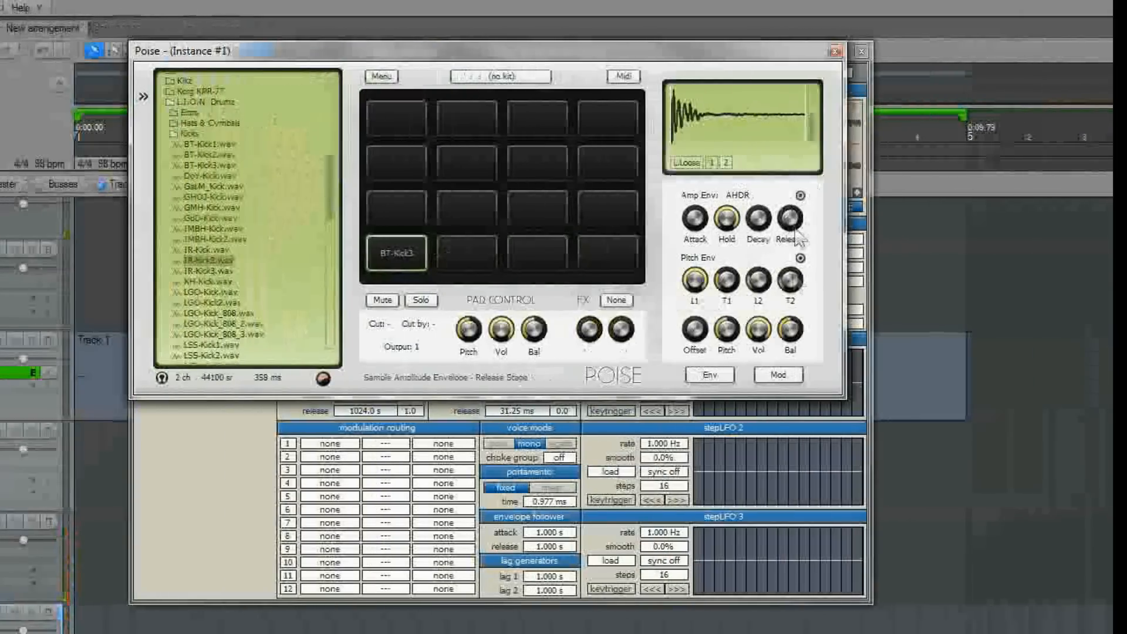
Step: Lower the sample pitch of the kick pad's first layer to -2.00 and compare it with the second layer
drag(878, 329, 883, 346)
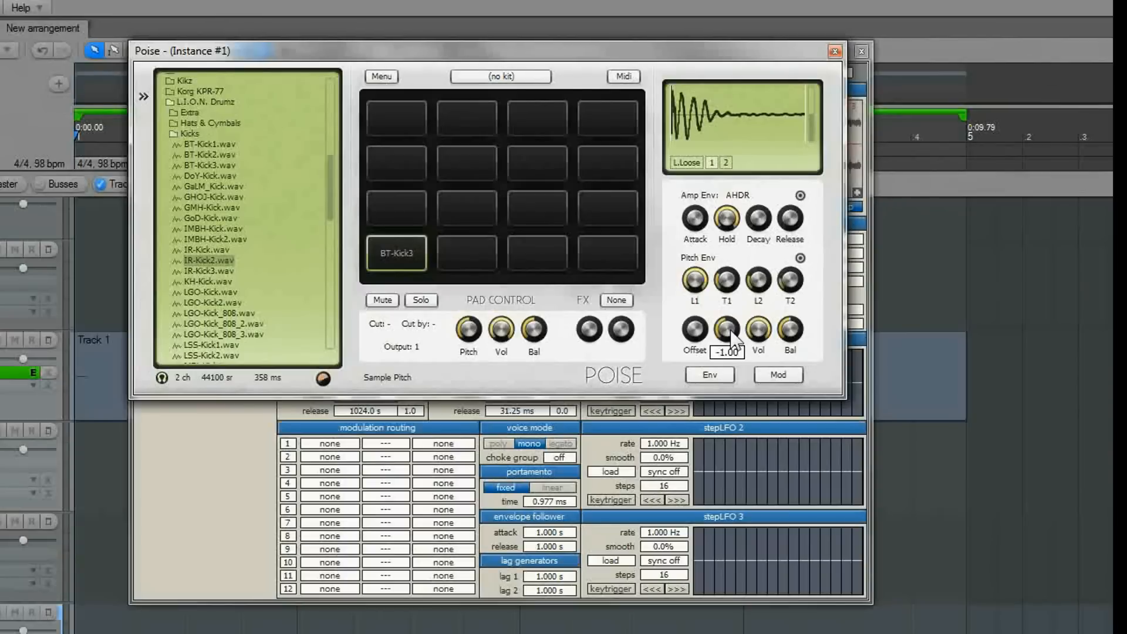
drag(734, 330, 731, 343)
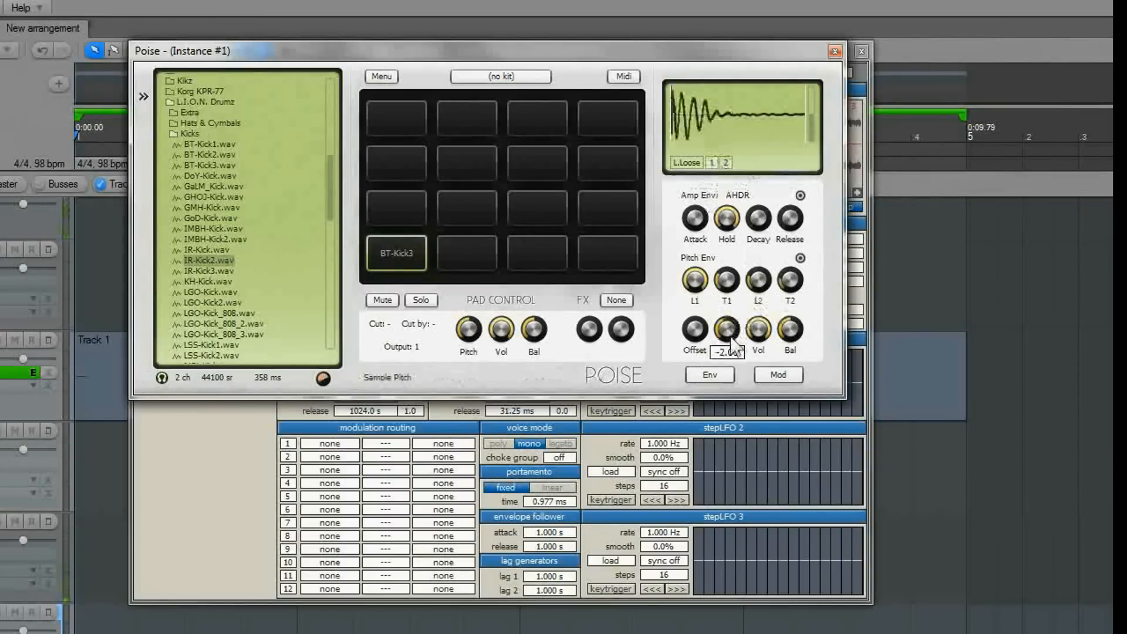
click(723, 160)
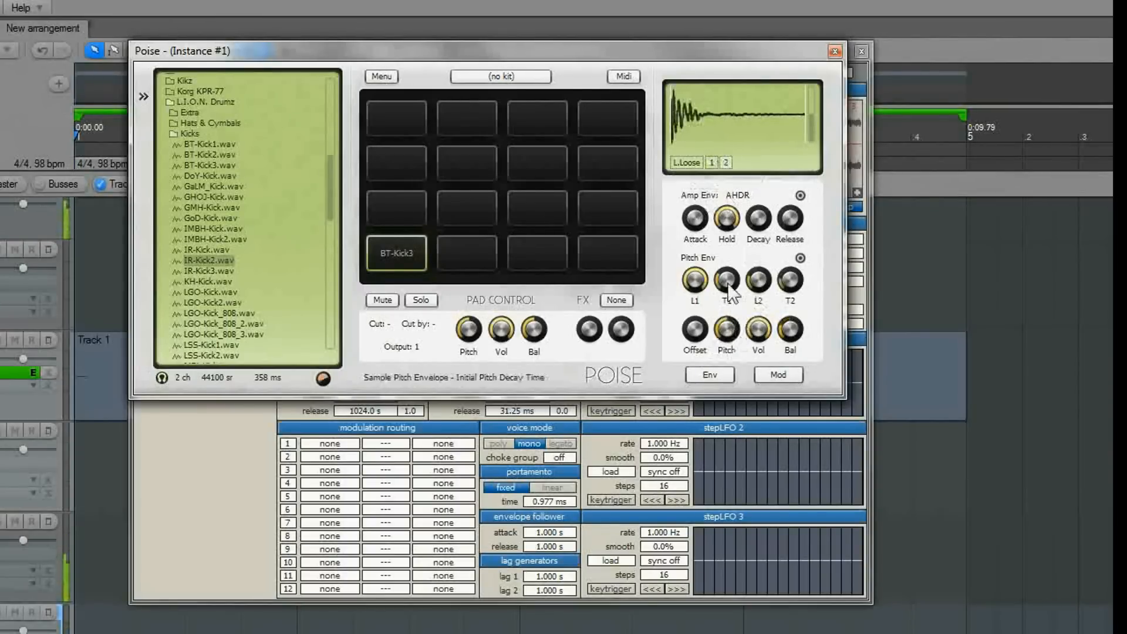
click(730, 161)
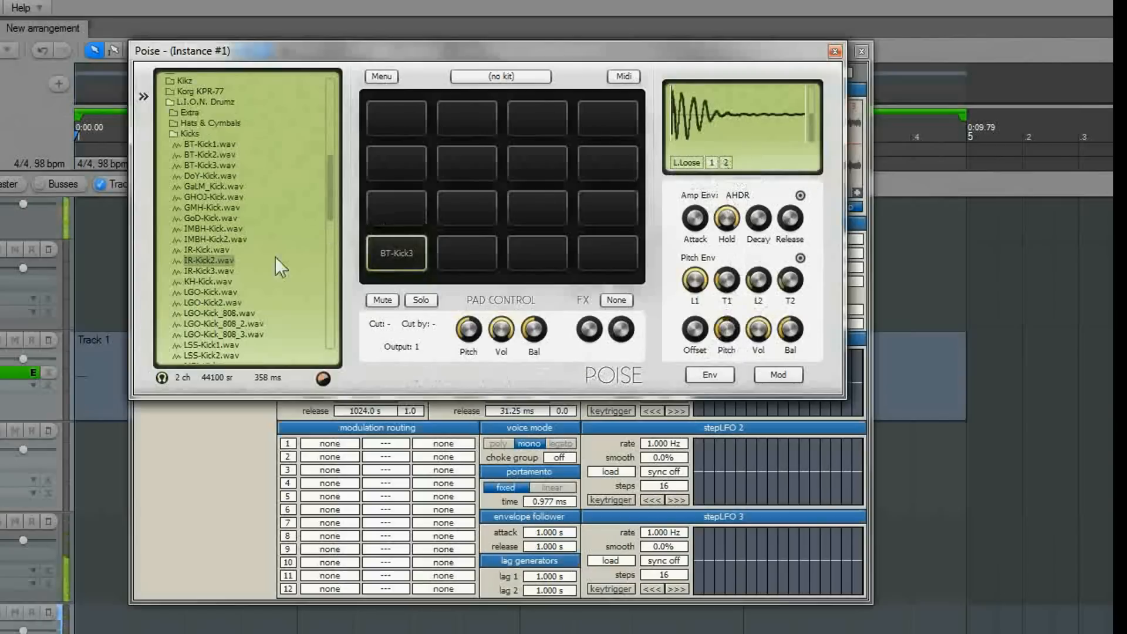
Step: Audition further L.I.O.N. Drumz kicks and add LSS-Kick1.wav as a third layer on the BT-Kick3 pad
key(Down)
key(Down)
key(Down)
key(Down)
key(Down)
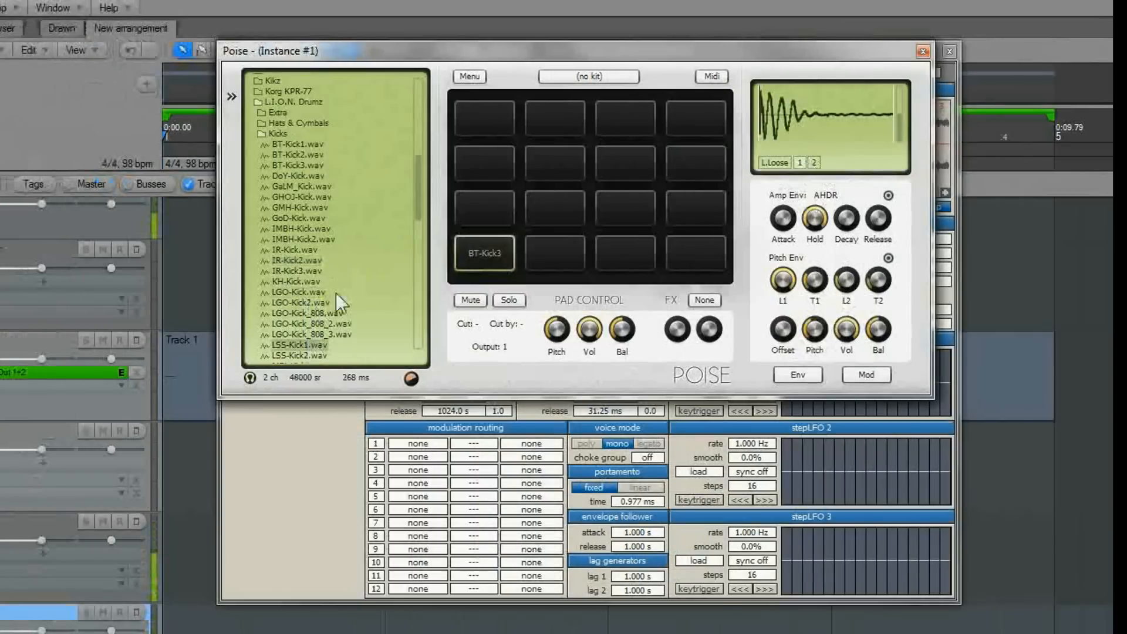
scroll(412, 225, down, 5)
click(311, 228)
click(295, 218)
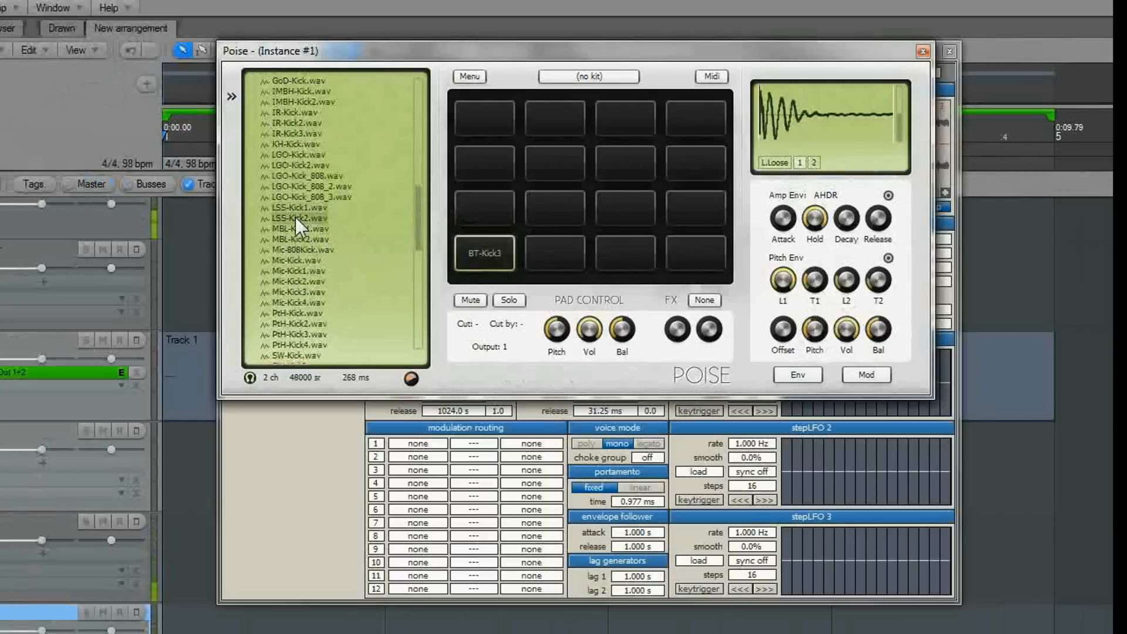
drag(287, 209, 500, 249)
Step: Set the LSS-Kick1 layer's sample balance to about 46 and adjust its amplitude attack slightly
drag(781, 333, 795, 309)
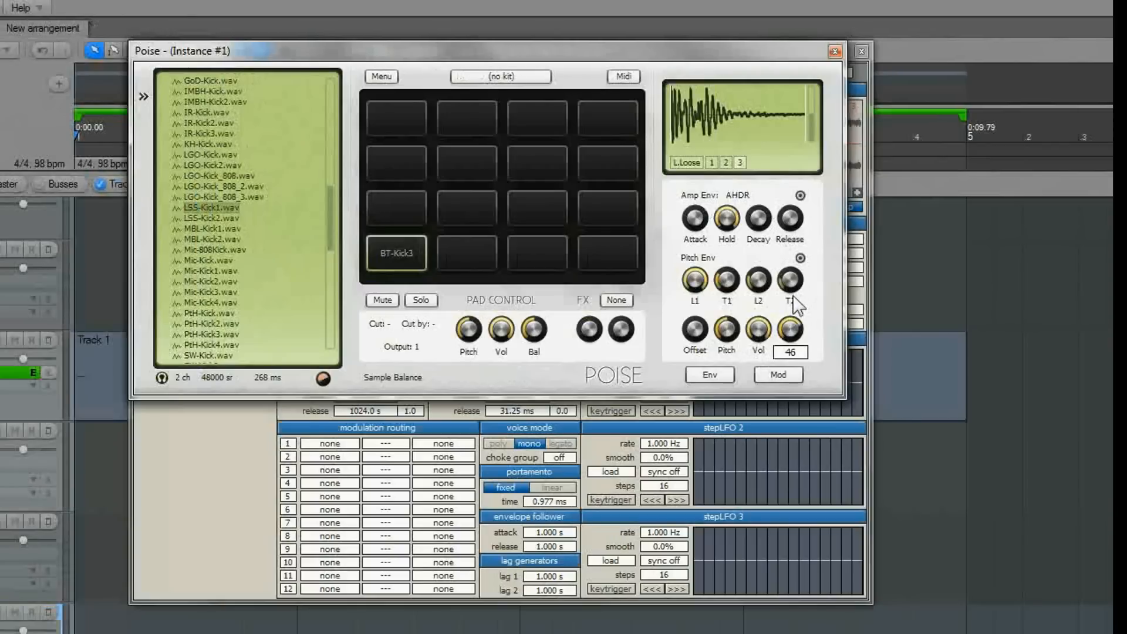
drag(793, 296, 792, 300)
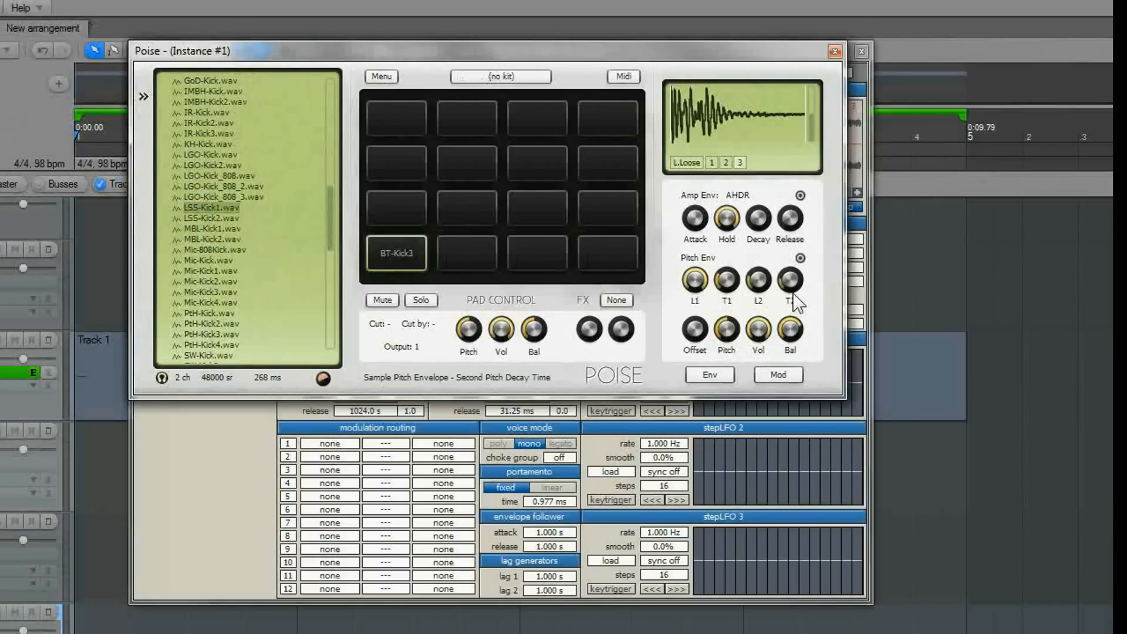
drag(698, 219, 703, 223)
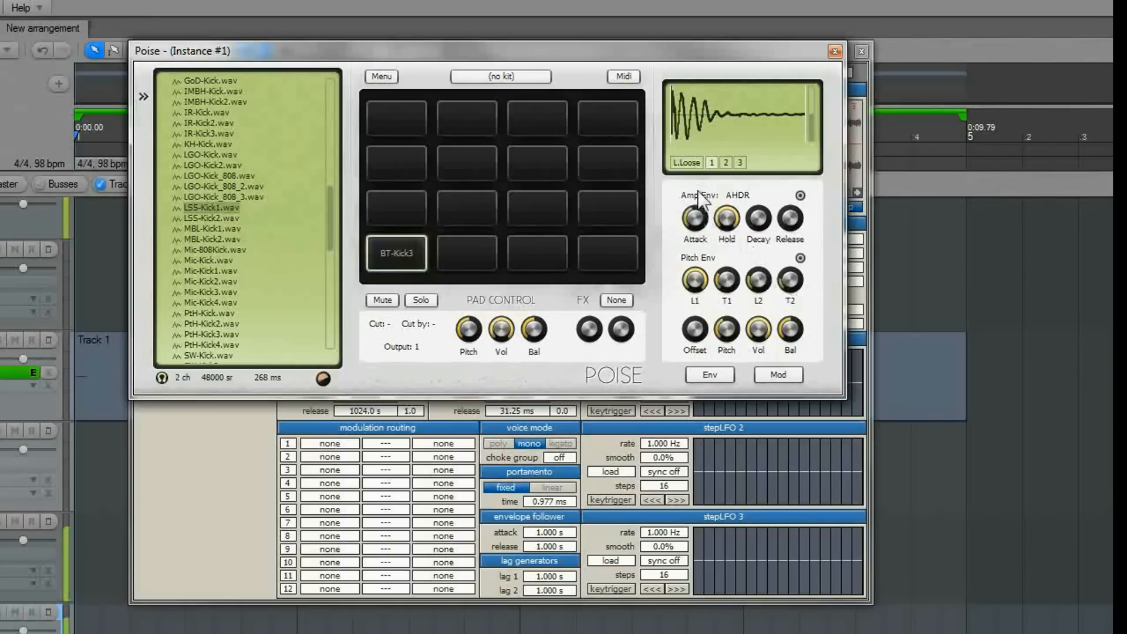
Step: Compare the waveforms and envelope settings of the BT-Kick3 pad's layers, especially the onset of LSS-Kick1.wav
click(740, 162)
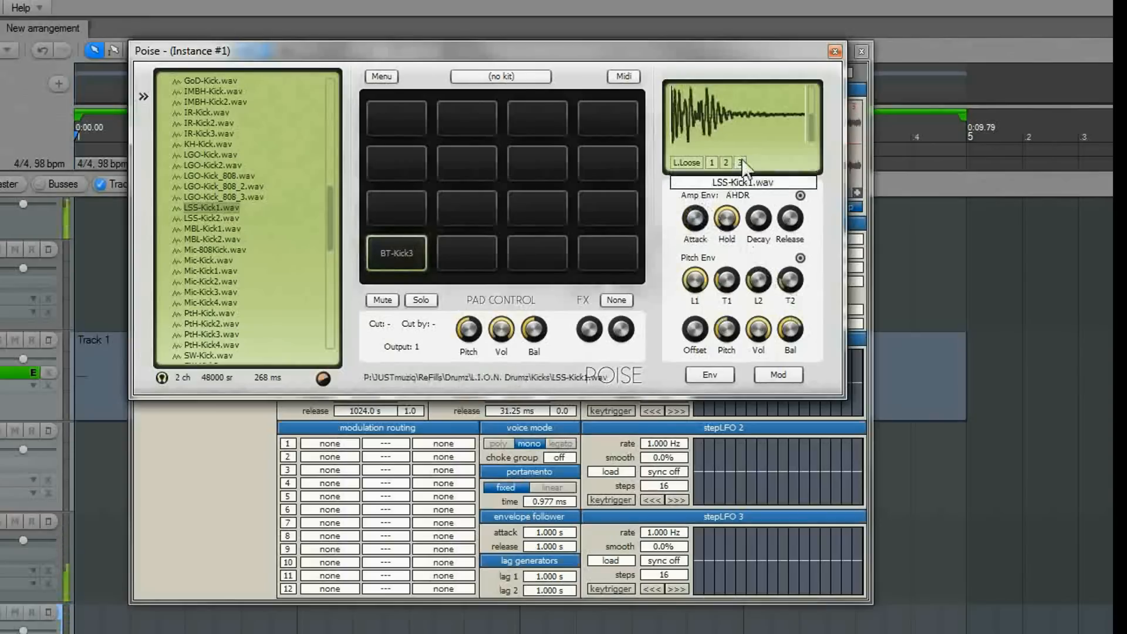
click(741, 163)
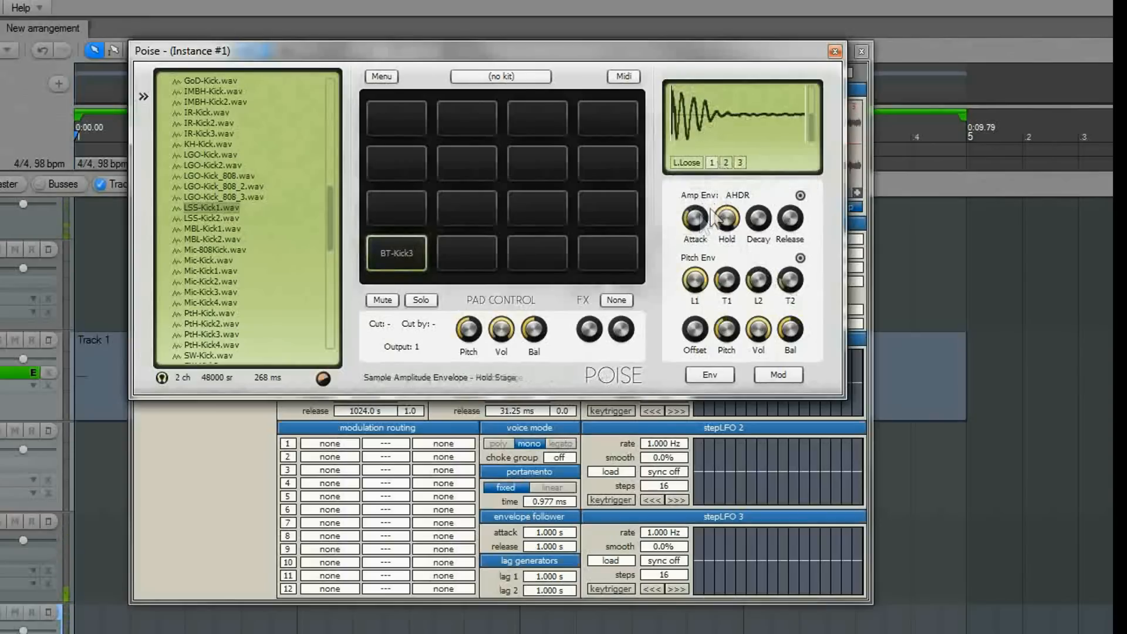
click(740, 162)
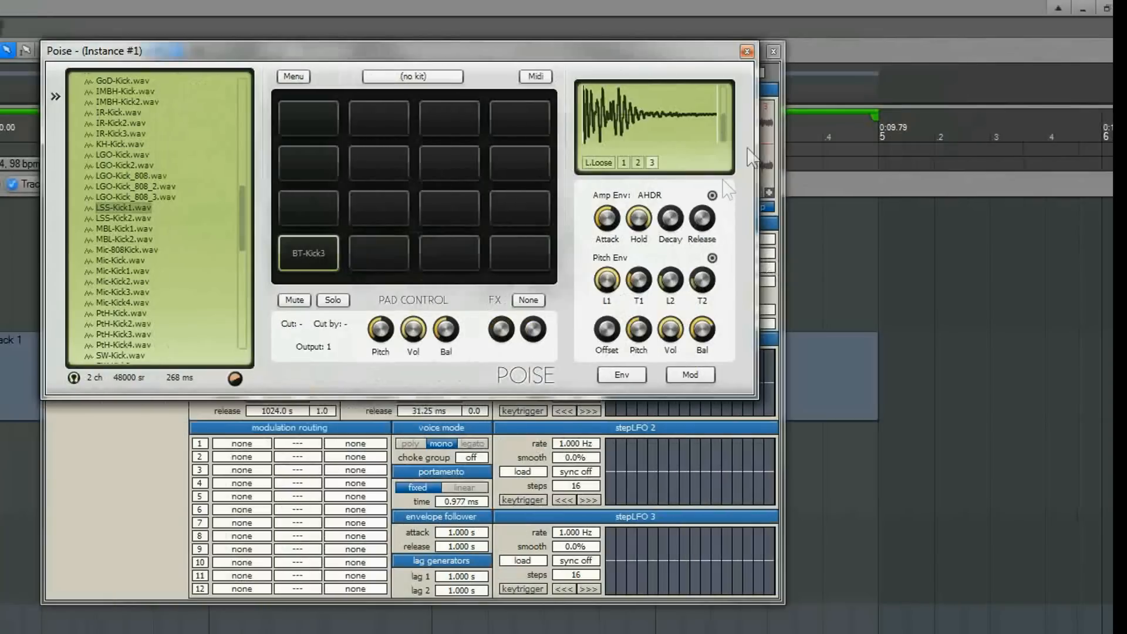
mouse_move(703, 220)
mouse_move(646, 115)
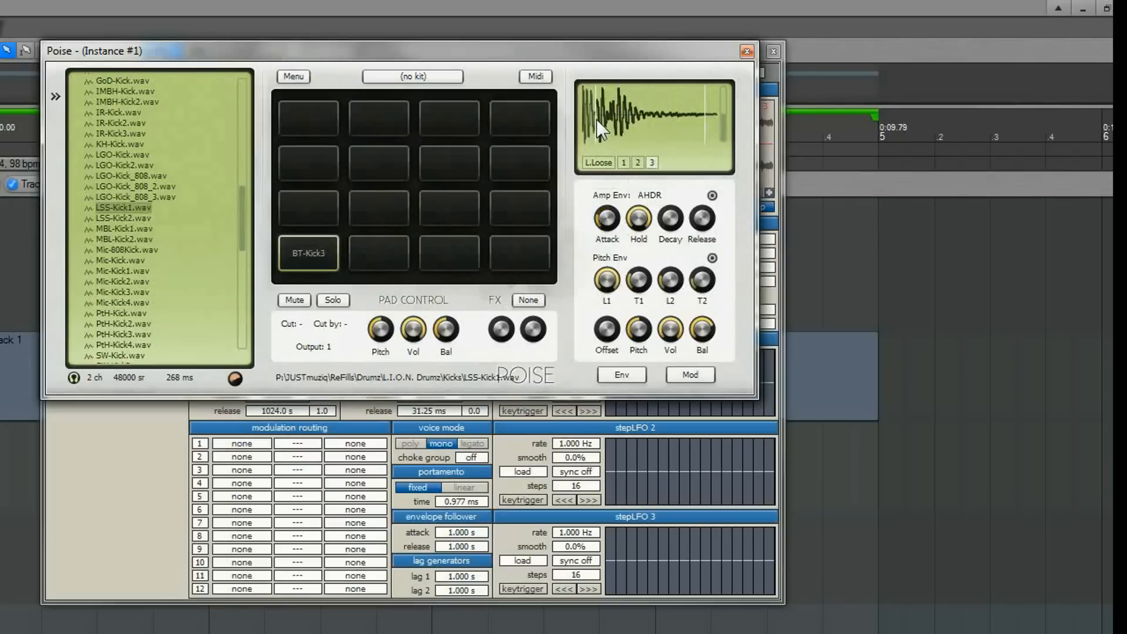
click(637, 163)
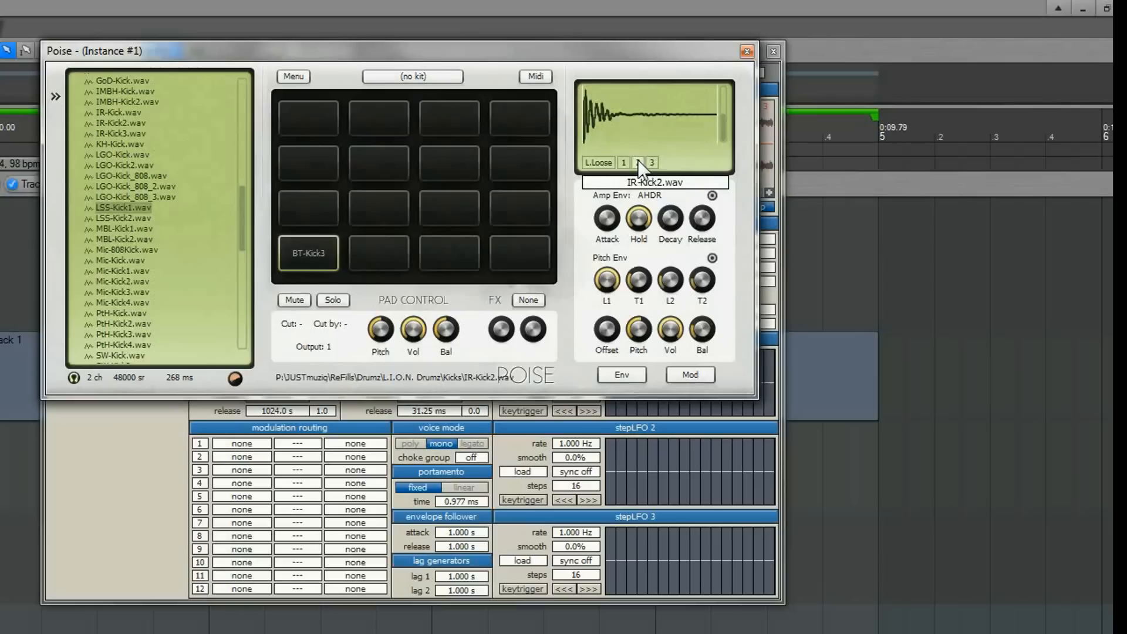
click(651, 162)
mouse_move(610, 335)
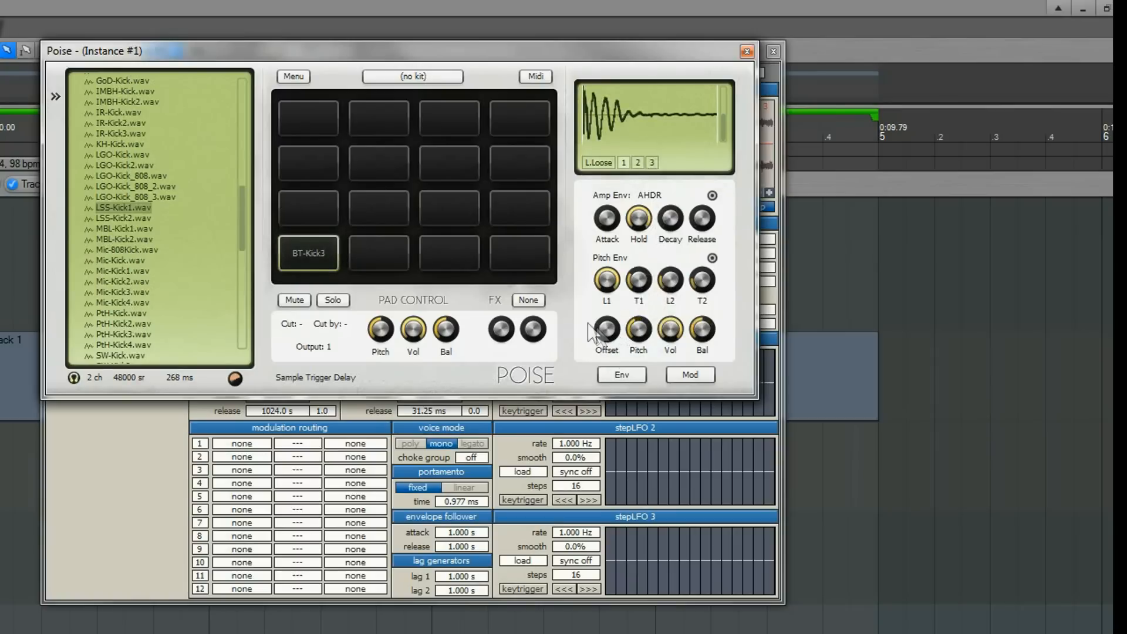
Step: Select the empty pad beside BT-Kick3, collapse the Kicks folder and open the L.I.O.N. Drumz Snares folder
click(379, 253)
drag(243, 201, 242, 184)
drag(330, 184, 330, 184)
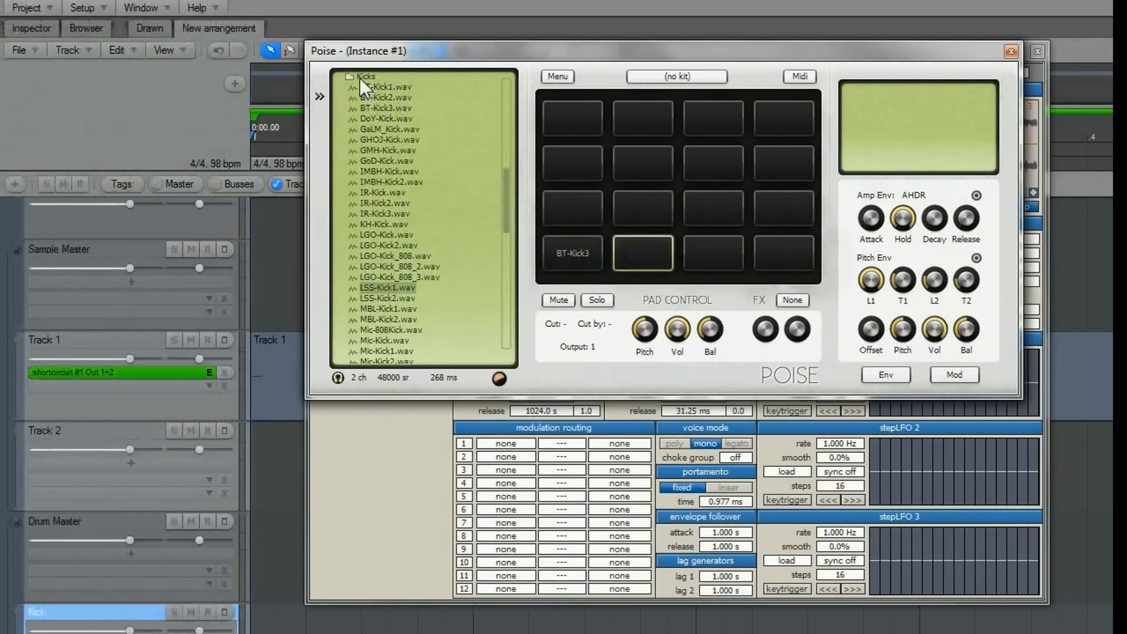
double_click(359, 78)
scroll(469, 198, up, 2)
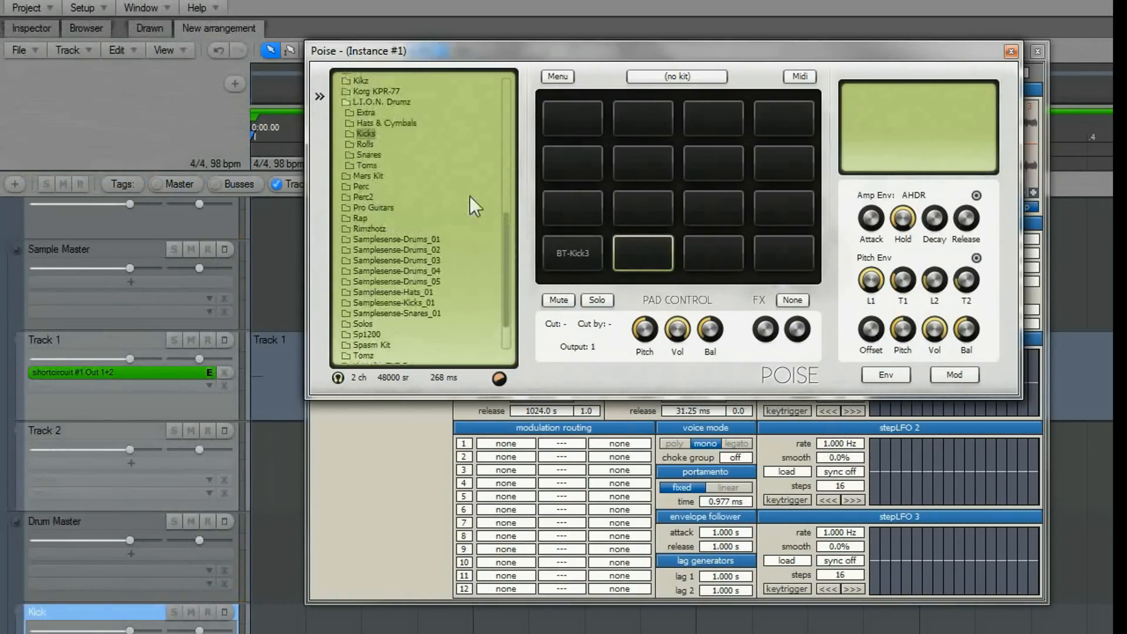
double_click(368, 155)
Step: Audition claps and snares from the Snares folder and load GoD-Snare.wav onto the selected empty pad
click(410, 229)
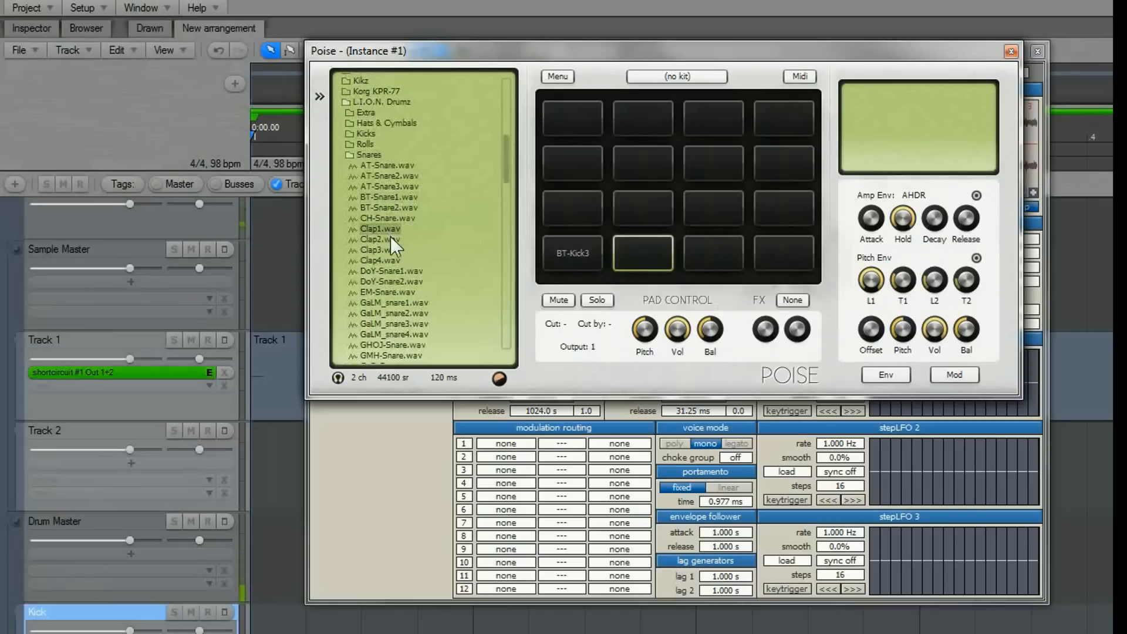
click(398, 279)
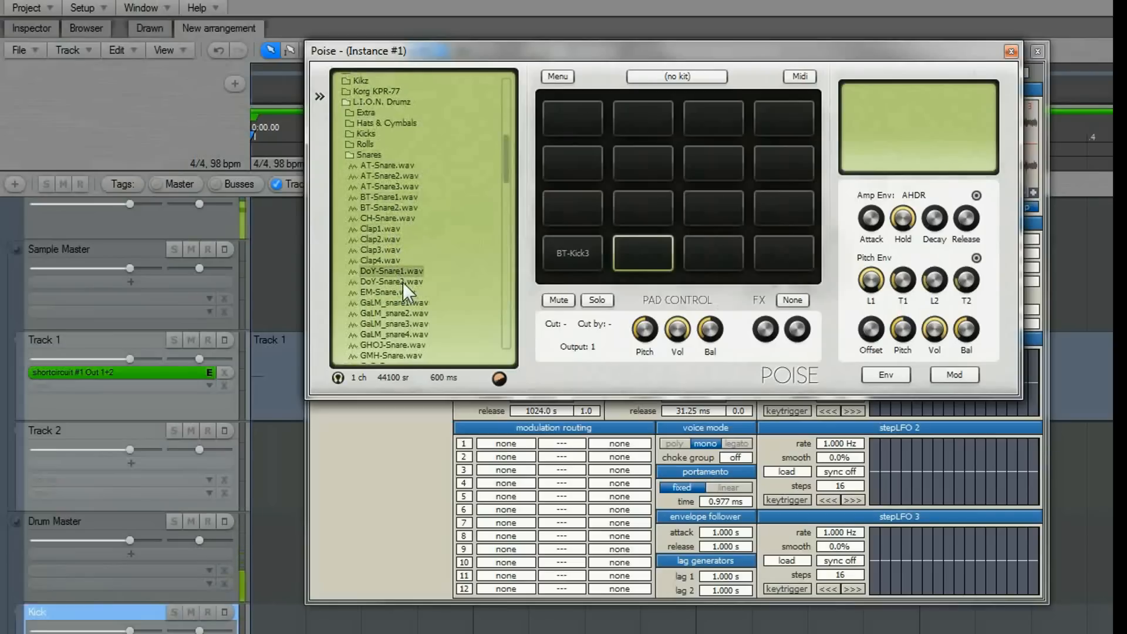
click(403, 270)
click(408, 302)
click(407, 316)
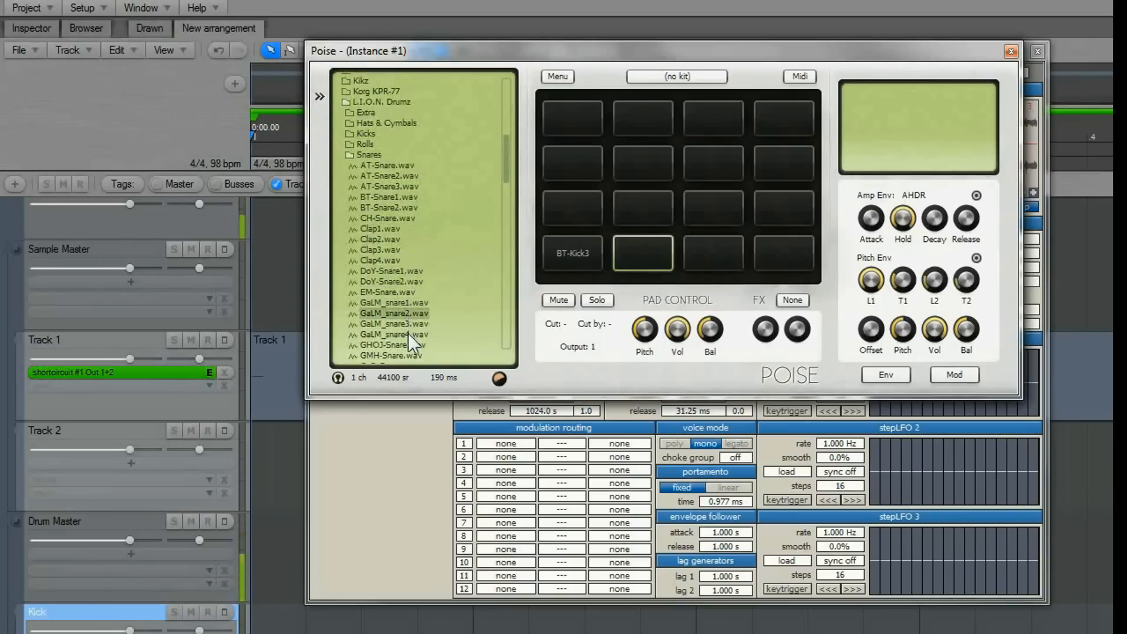
click(406, 324)
click(406, 334)
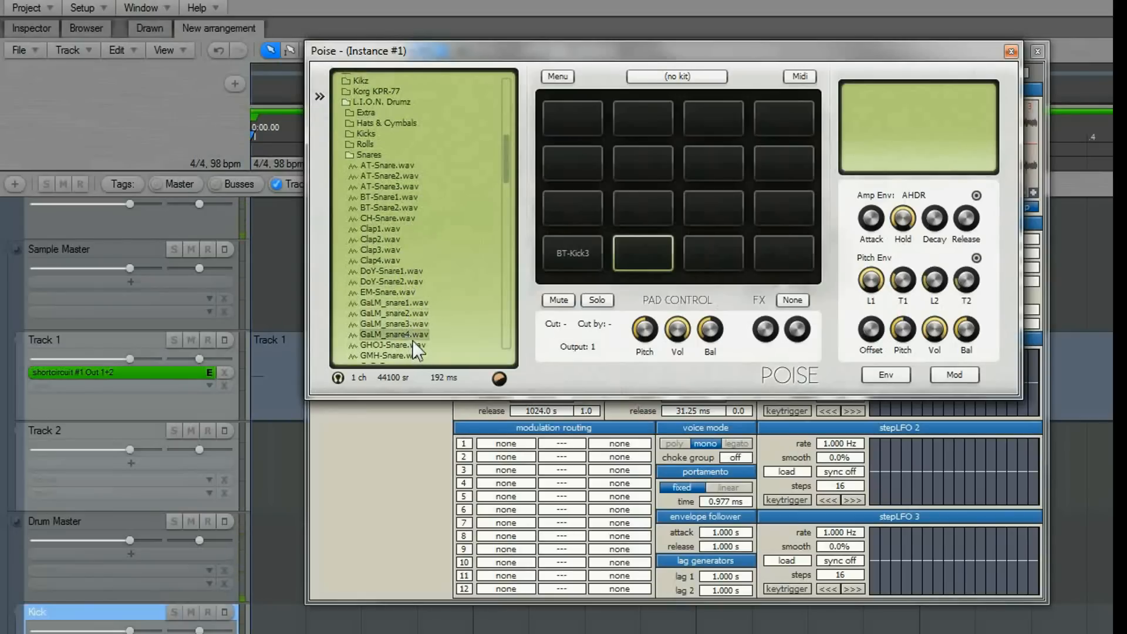
scroll(505, 179, down, 6)
click(389, 168)
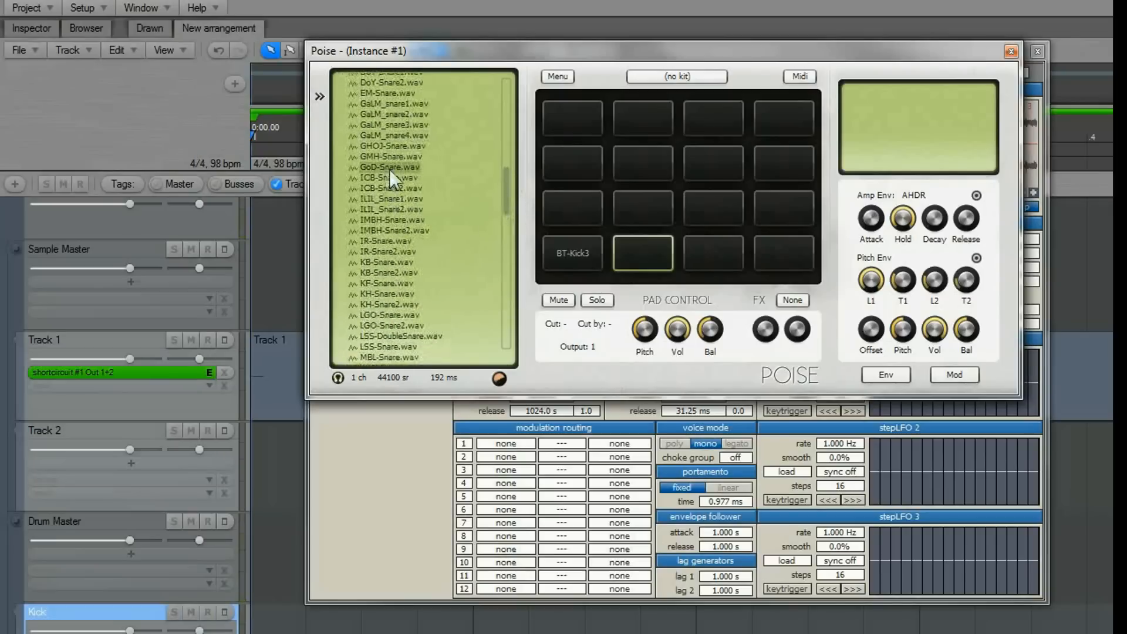
click(399, 177)
drag(397, 171, 636, 242)
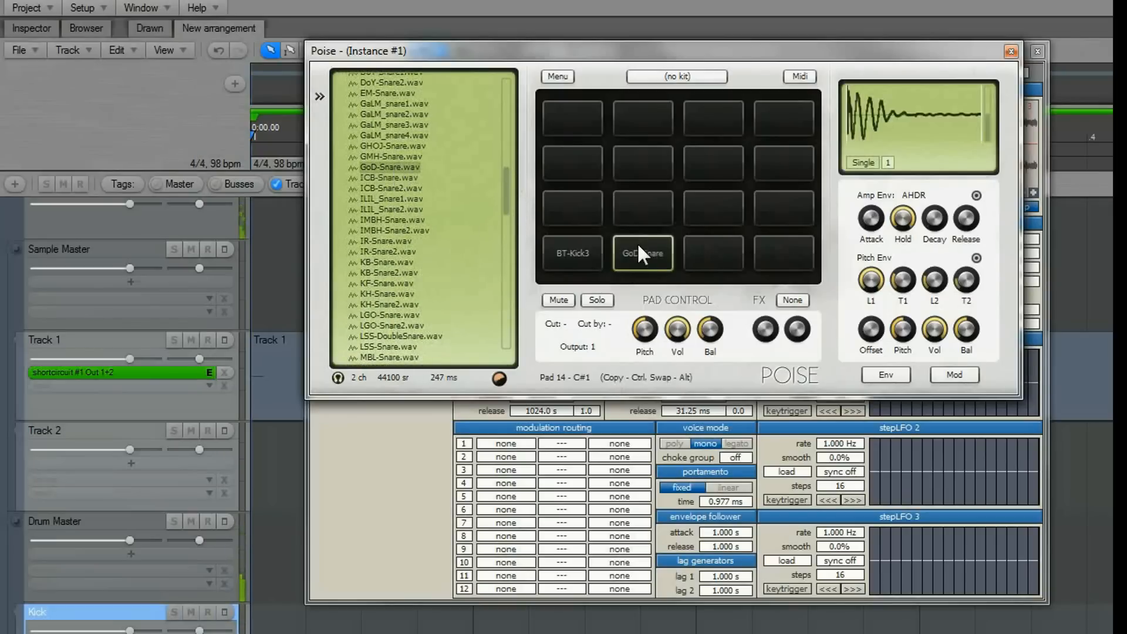
Step: Layer ICB-Snare.wav onto the GoD-Snare pad and set the pad's sample layer mode to Layer Loose
drag(375, 179, 642, 248)
click(385, 188)
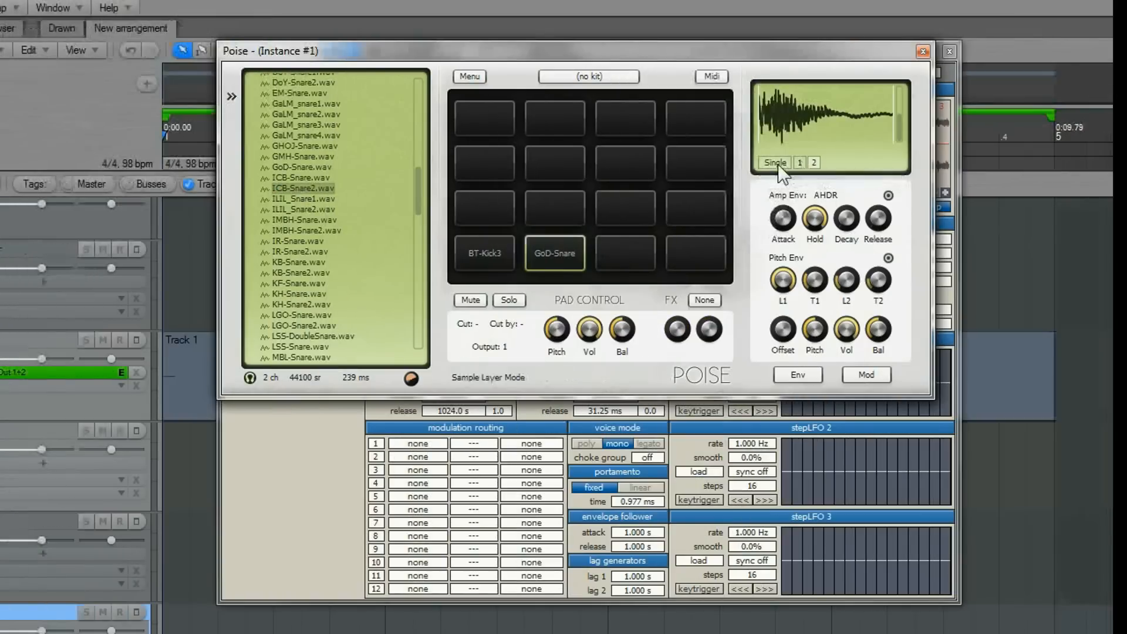
click(778, 168)
click(834, 291)
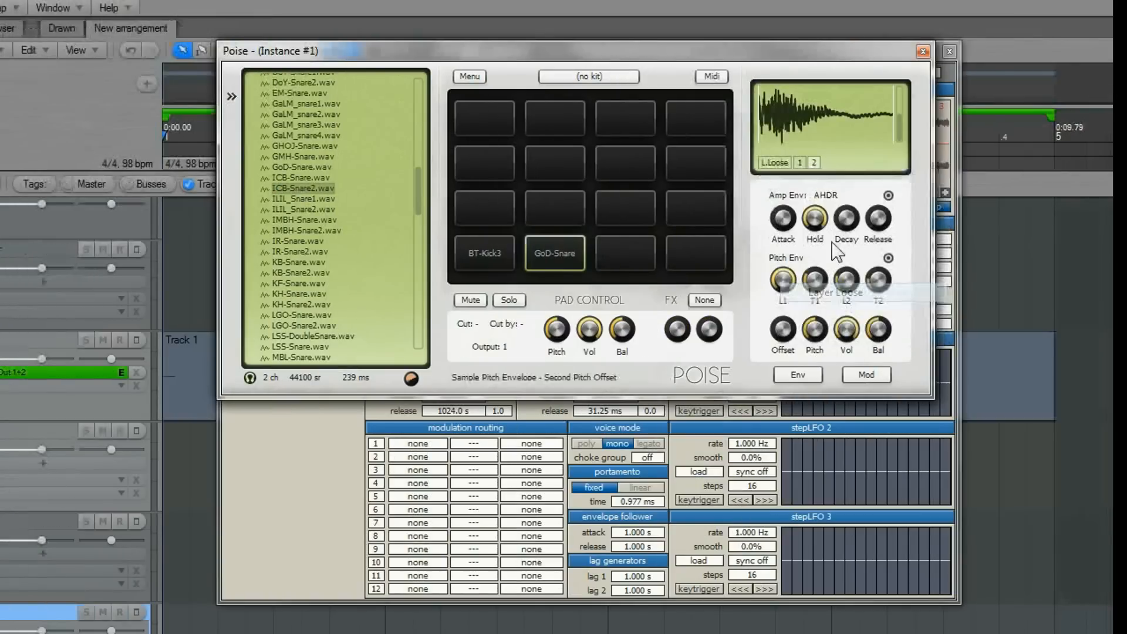
Step: Compare the snare pad's two layers and raise the amplitude attack of the ICB-Snare layer
click(799, 163)
mouse_move(815, 339)
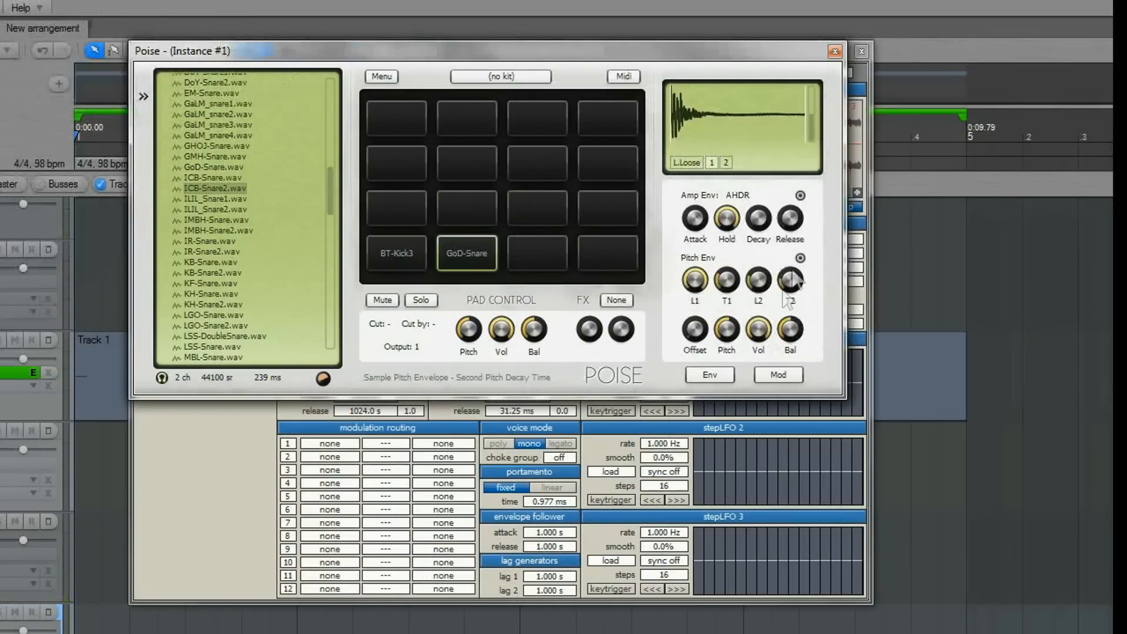
click(711, 162)
click(725, 163)
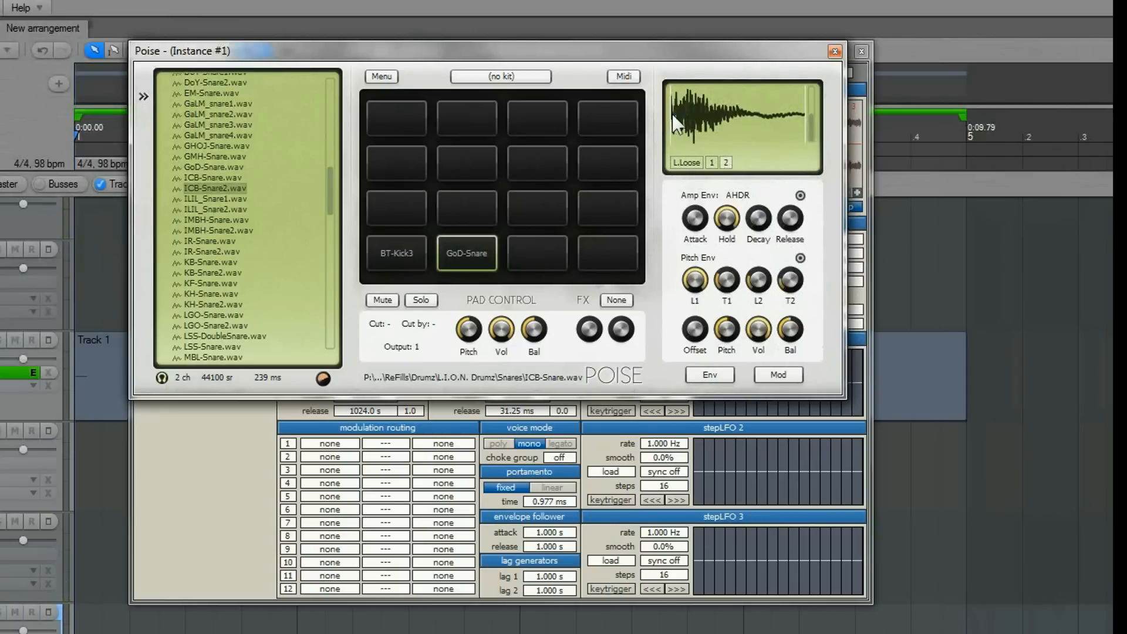
drag(672, 114, 685, 114)
drag(691, 215, 694, 186)
click(726, 164)
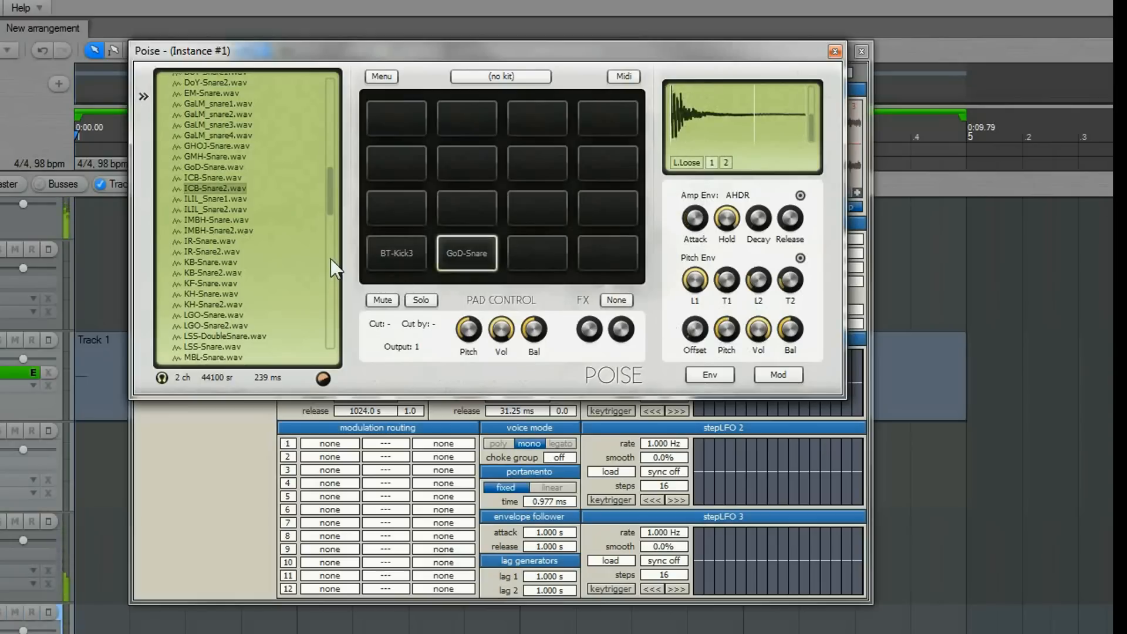
Step: Collapse the Snares folder and open the L.I.O.N. Drumz Hats & Cymbals folder in the sample browser
drag(332, 199, 332, 168)
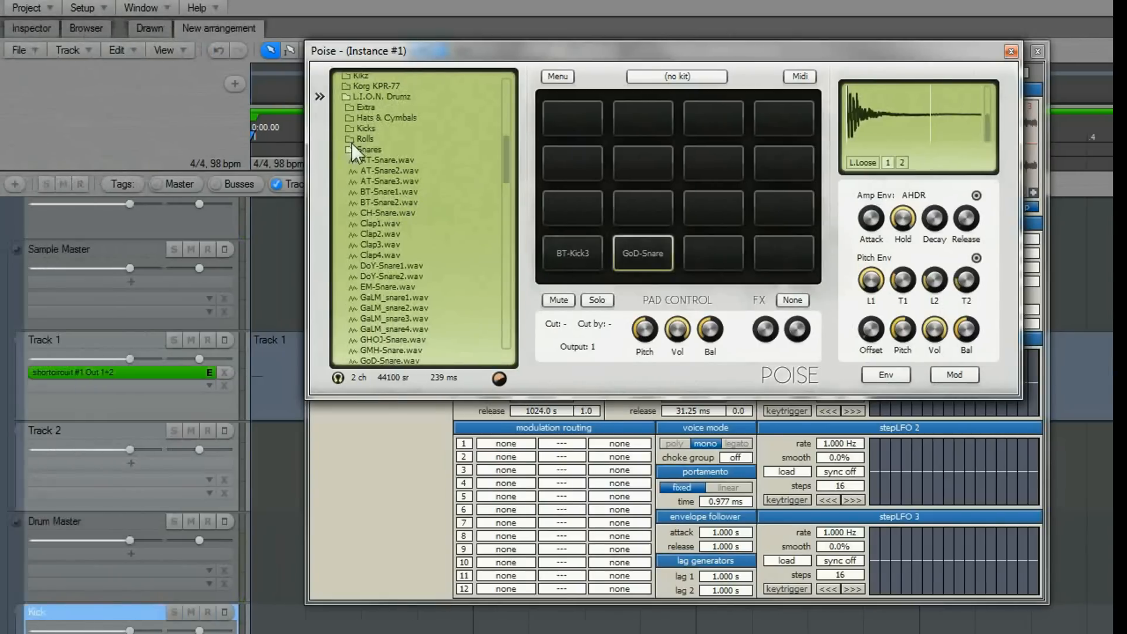
click(270, 148)
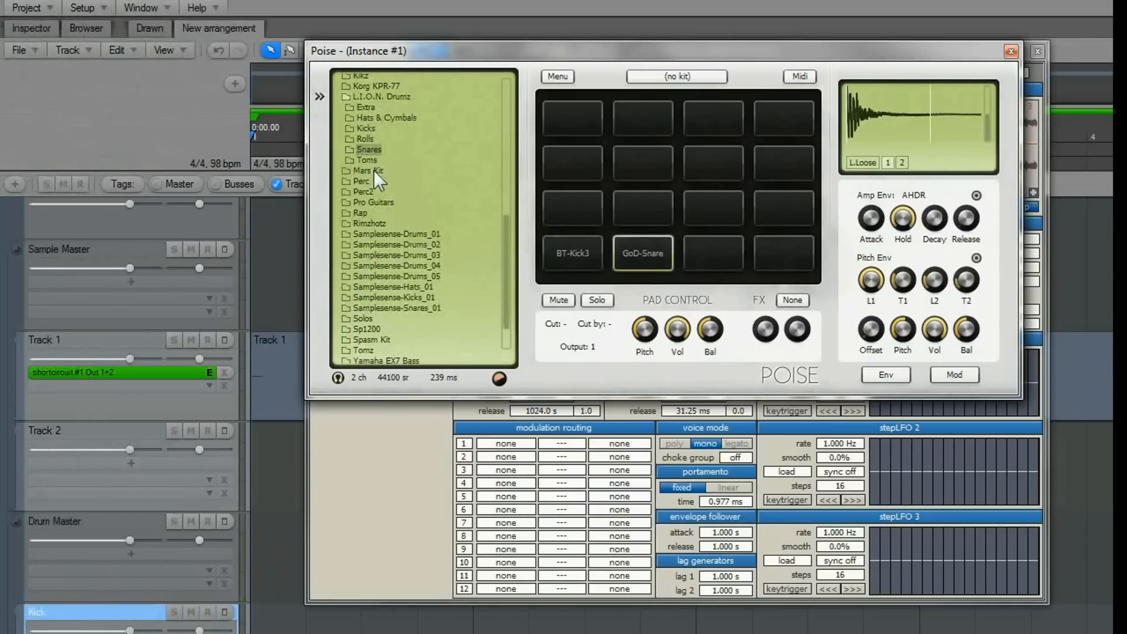
click(375, 118)
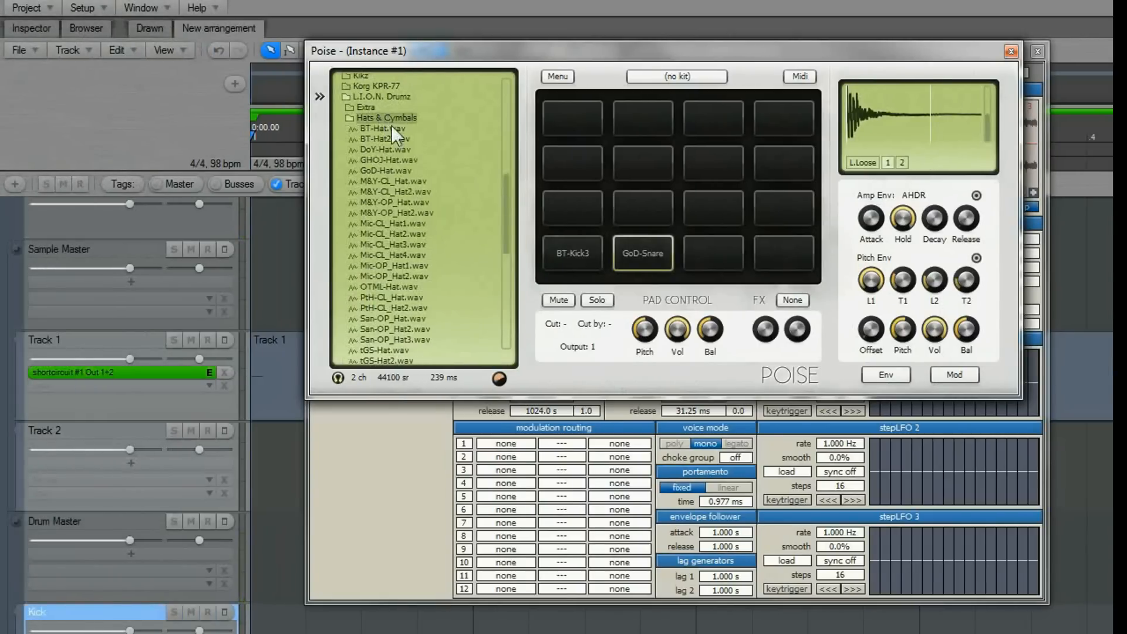
Step: Audition the Mic-CL closed hats and load Mic-CL_Hat4.wav onto the empty pad beside GoD-Snare
click(410, 234)
click(412, 244)
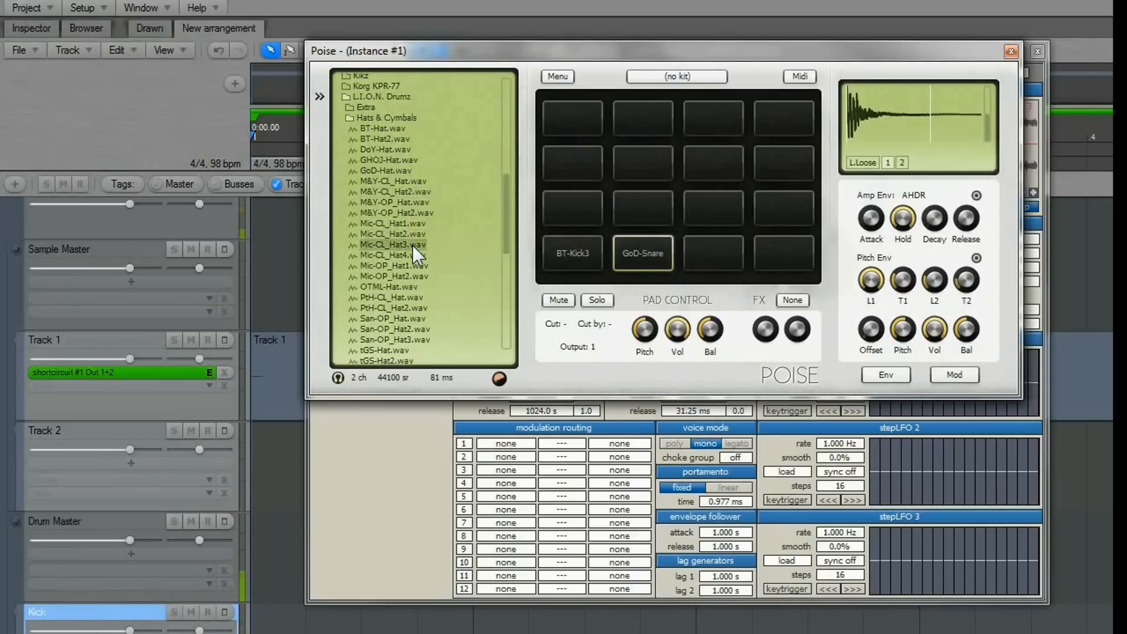
click(409, 236)
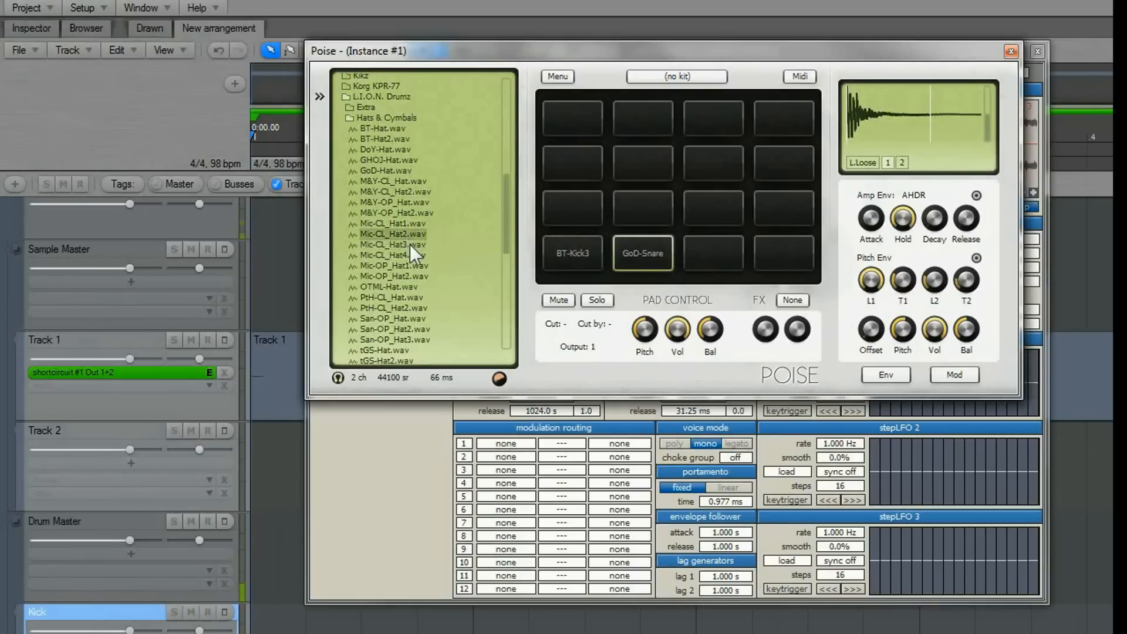
click(409, 245)
click(408, 252)
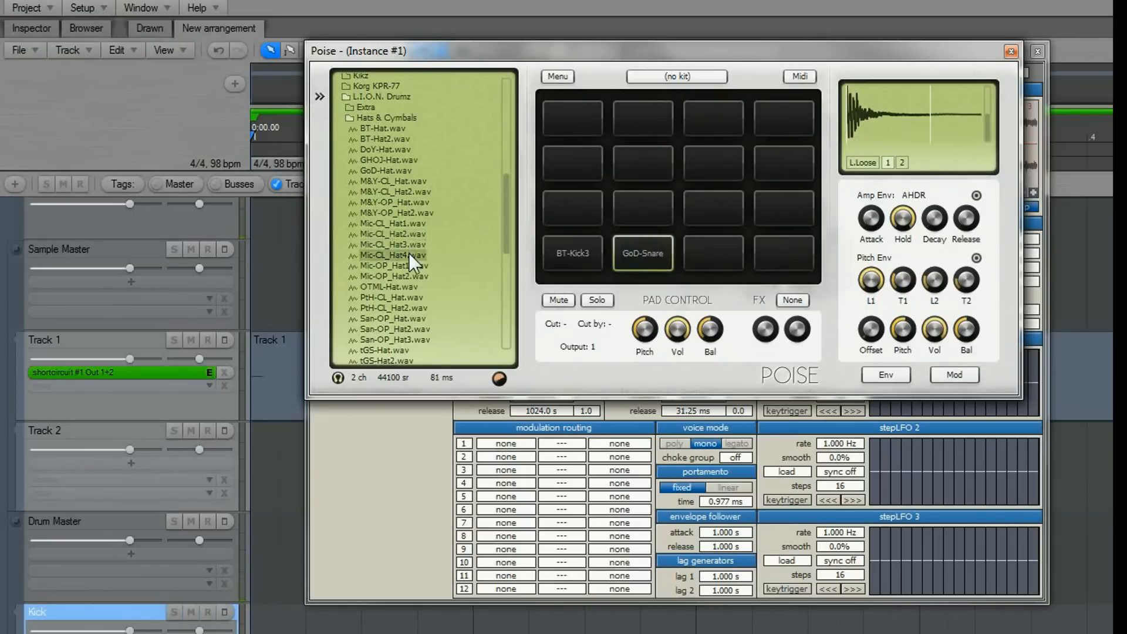
click(408, 231)
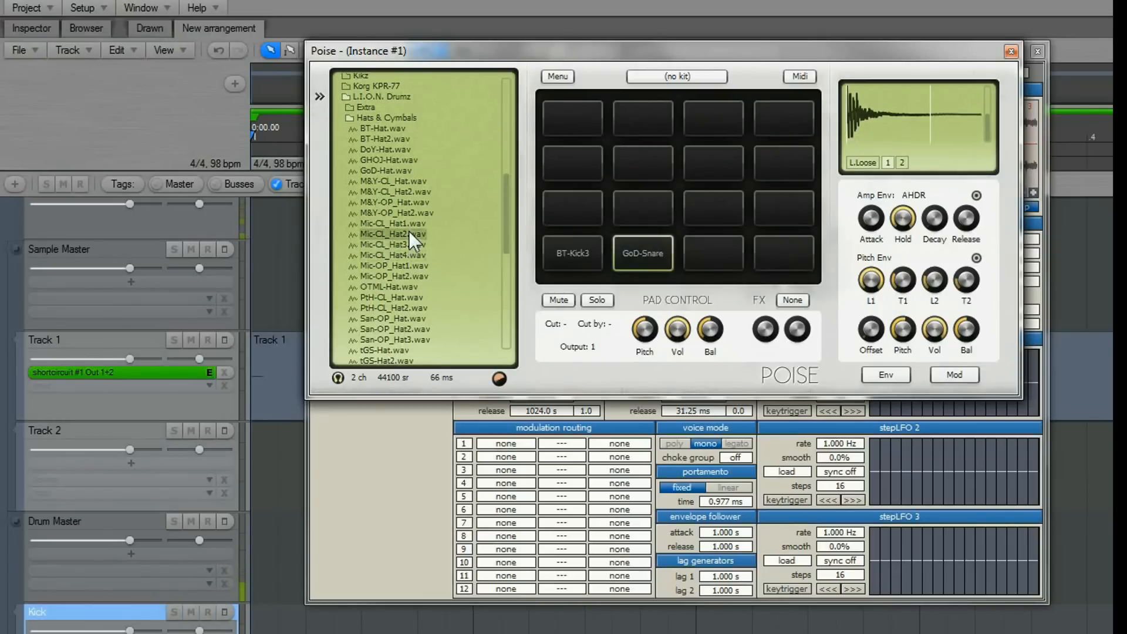
click(411, 221)
click(412, 255)
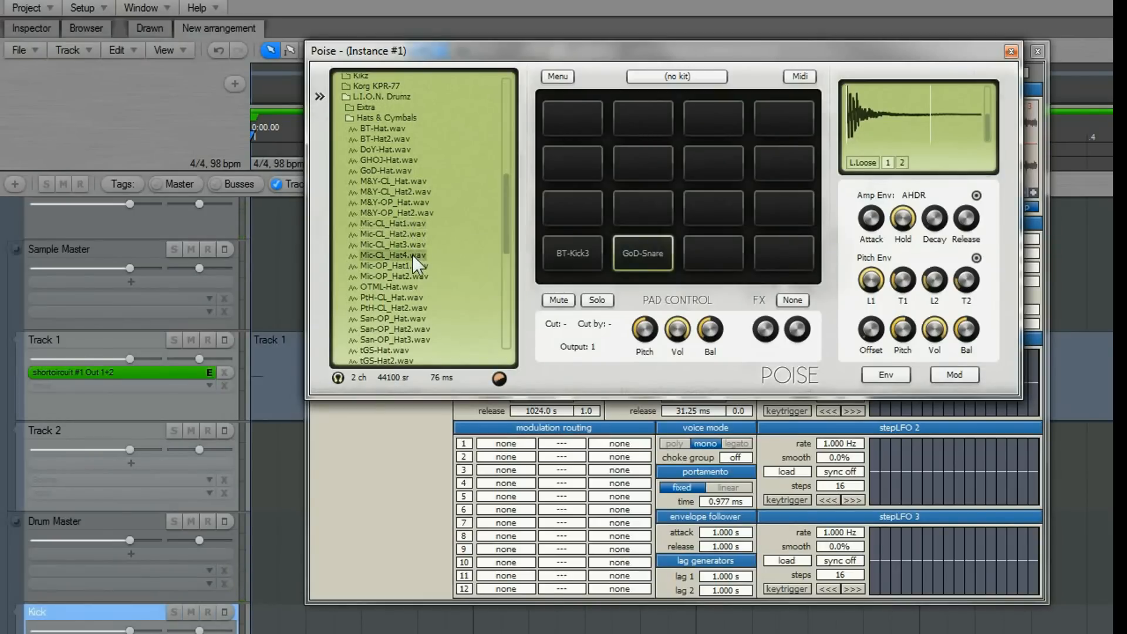
drag(412, 254, 702, 256)
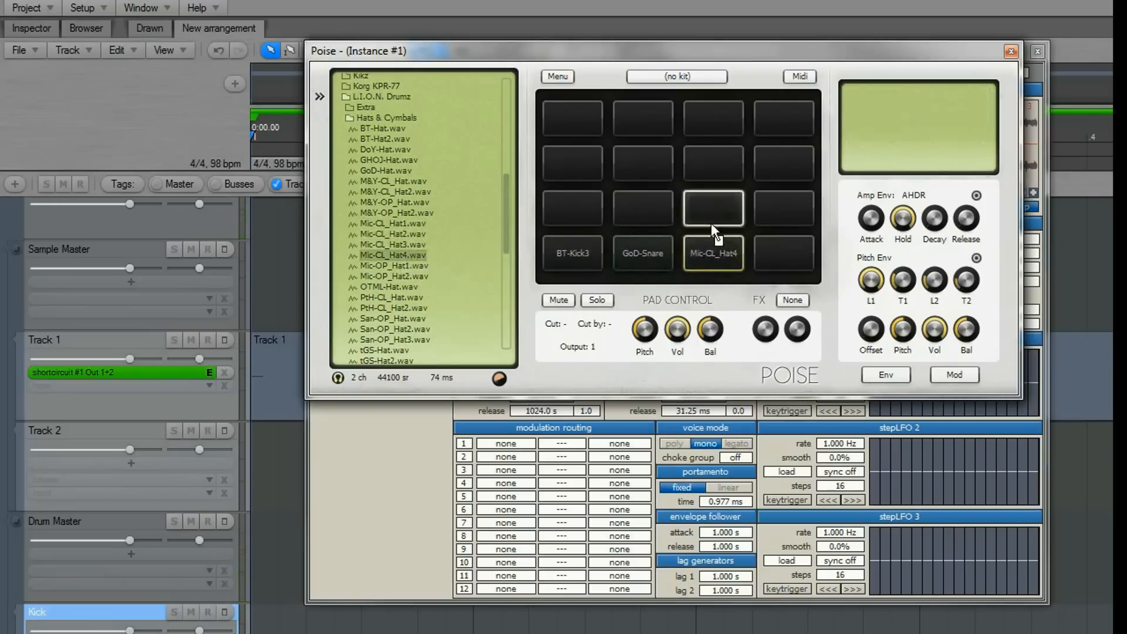
click(712, 249)
Step: Add Mic-CL_Hat1.wav as a second sample on the Mic-CL_Hat4 pad and set its sample layer mode to Round Robin
click(412, 234)
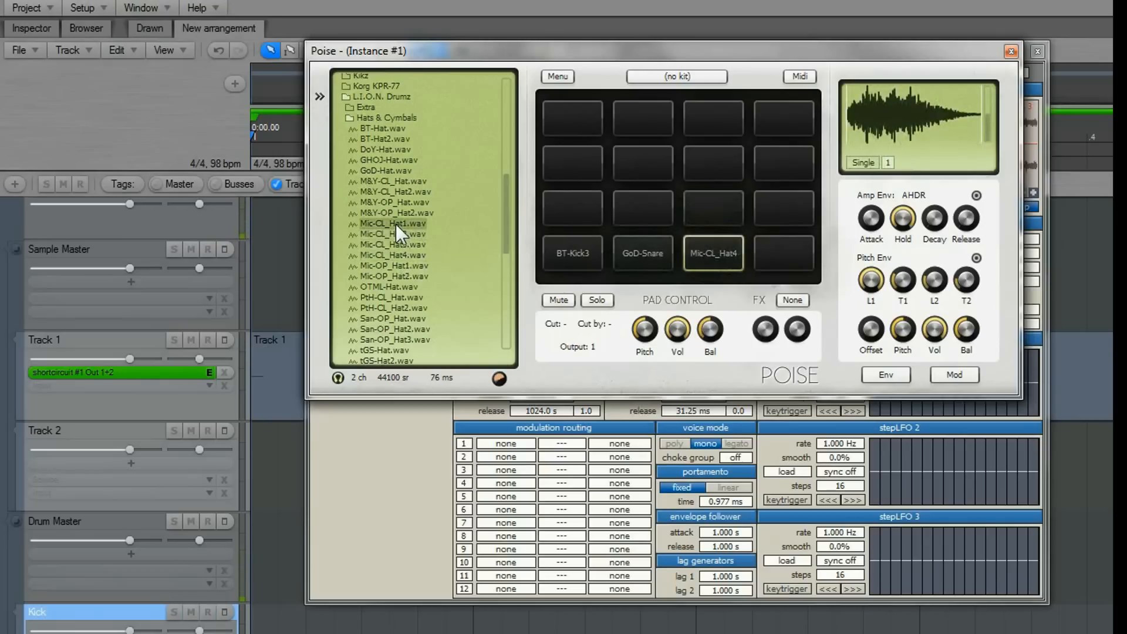
click(402, 227)
drag(401, 227, 713, 253)
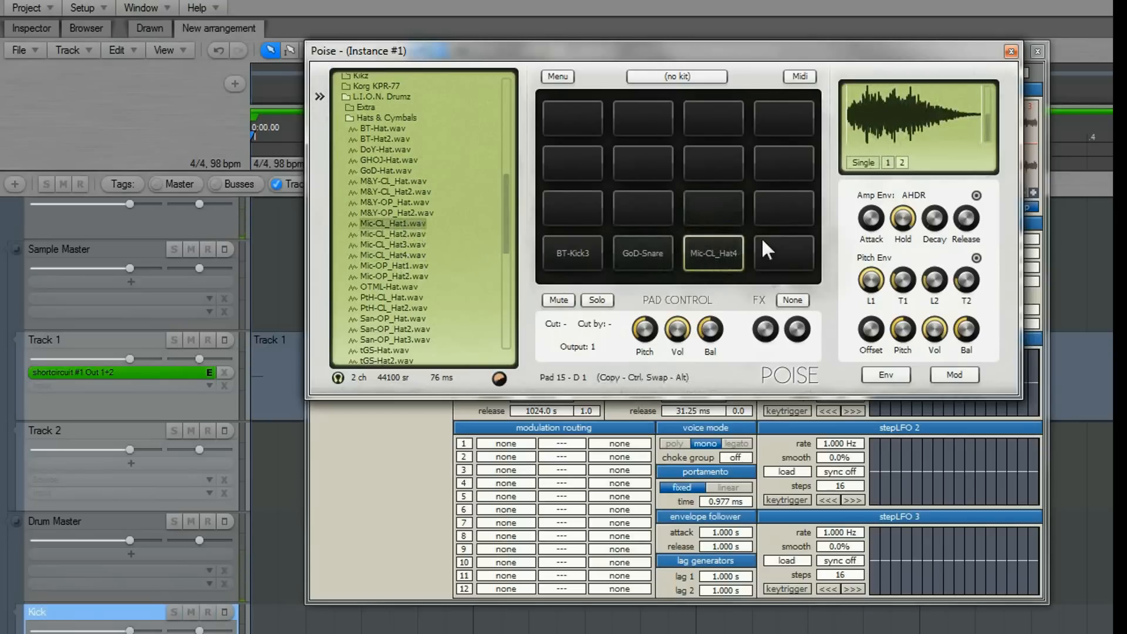
click(862, 164)
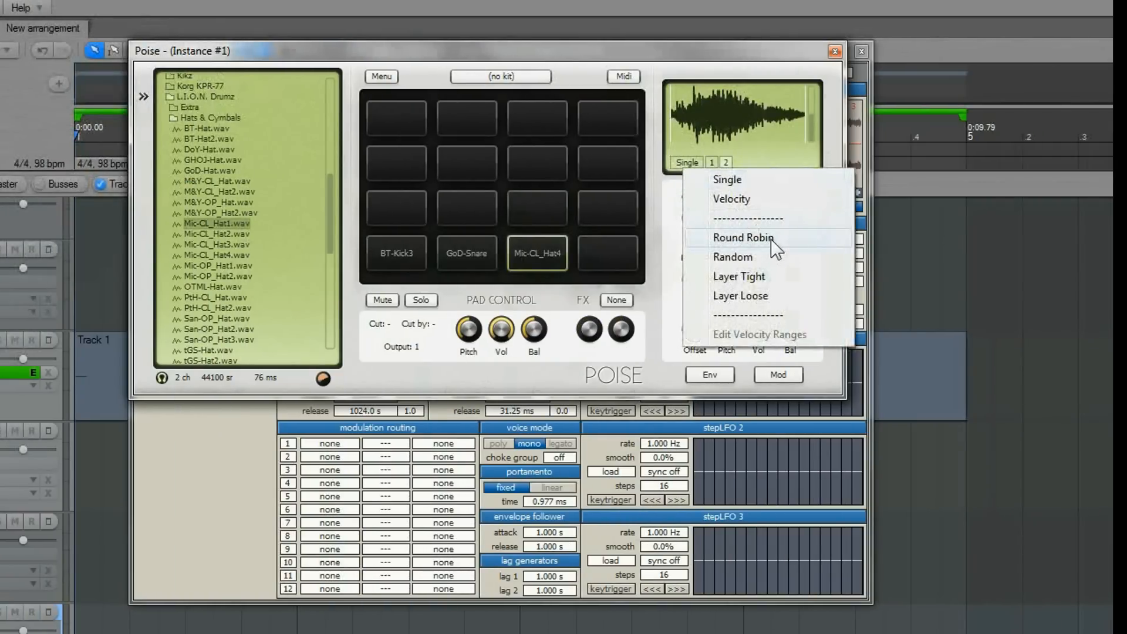
click(856, 237)
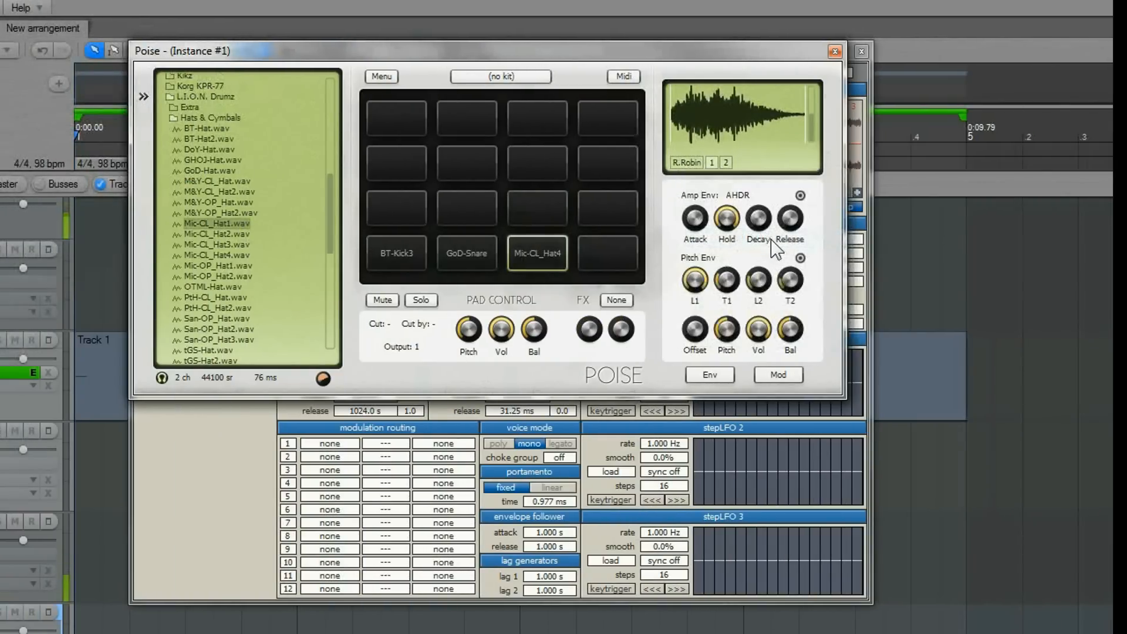